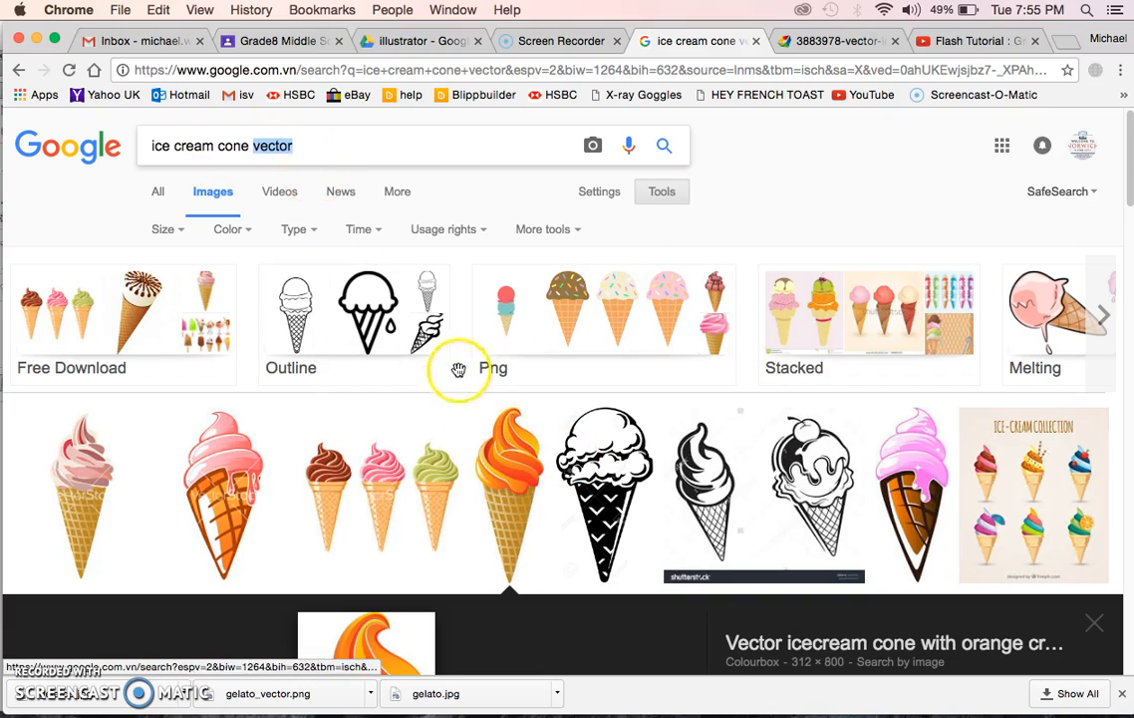
# Look over the ice cream cone vector image results and the preview of the orange cream cone.
pyautogui.scroll(-5, 459, 271)
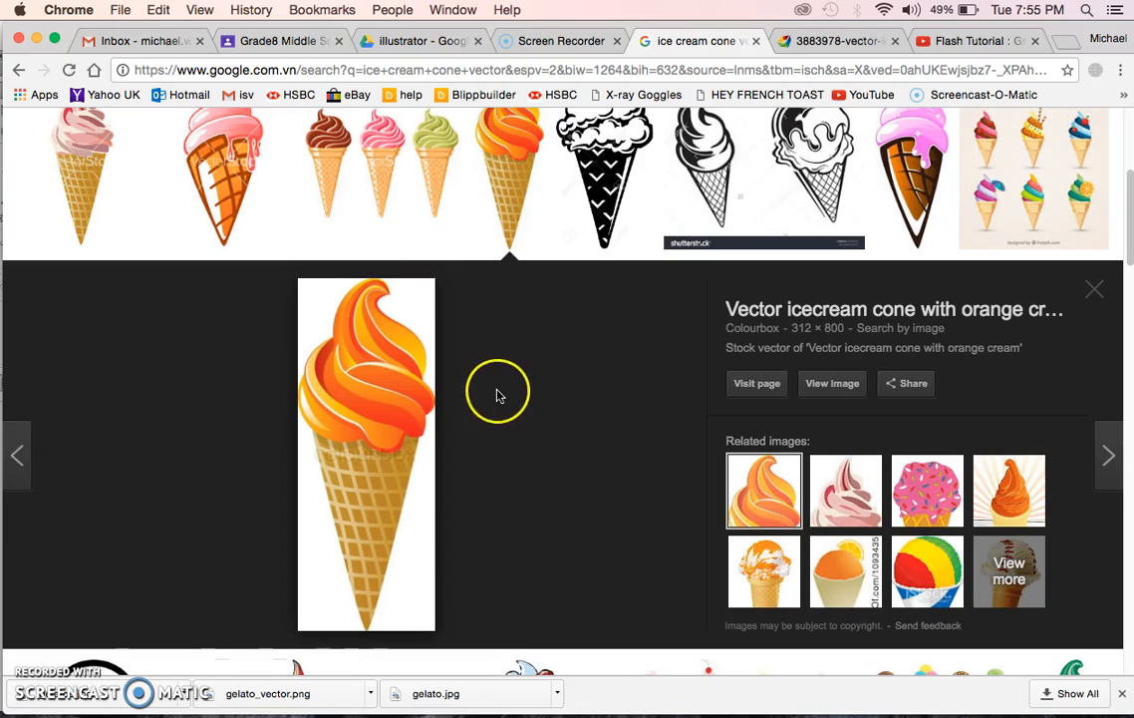
pyautogui.scroll(5, 498, 393)
pyautogui.click(531, 327)
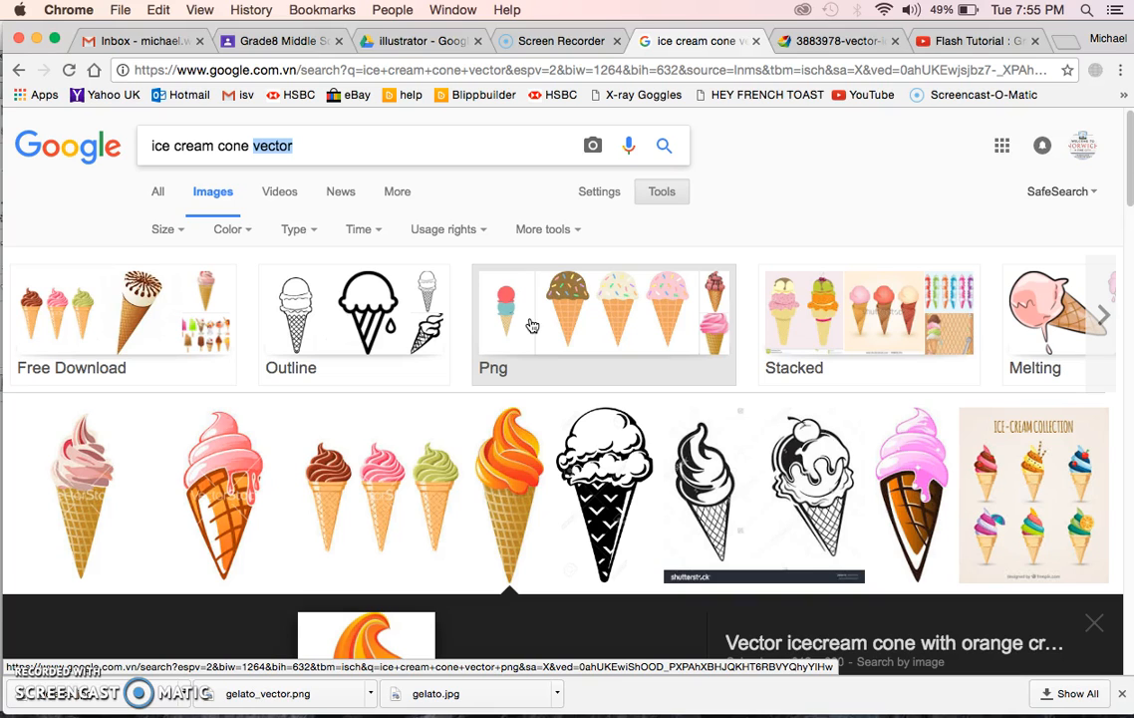
pyautogui.scroll(-5, 533, 326)
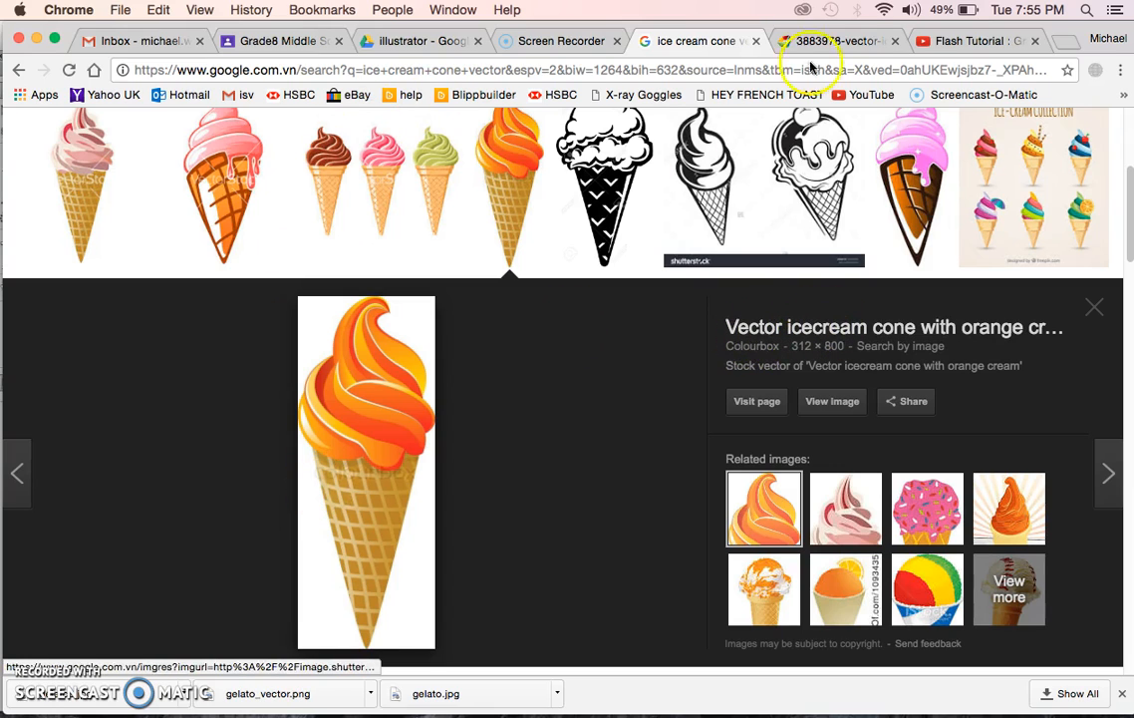
# Examine the full-size orange ice cream cone image in its own browser tab at high magnification, then at its original size.
pyautogui.click(843, 41)
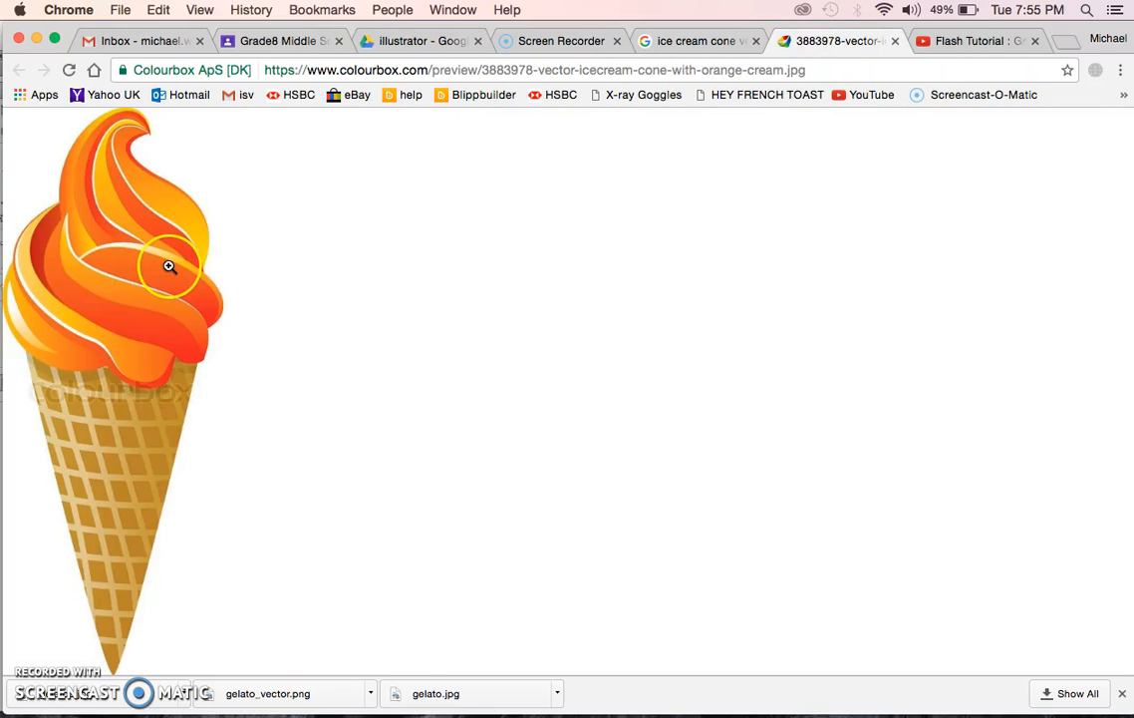
pyautogui.press('super+equal')
pyautogui.press('super+equal')
pyautogui.press('super+equal')
pyautogui.press('super+equal')
pyautogui.press('super+equal')
pyautogui.press('super+equal')
pyautogui.press('super+equal')
pyautogui.press('super+equal')
pyautogui.press('super+equal')
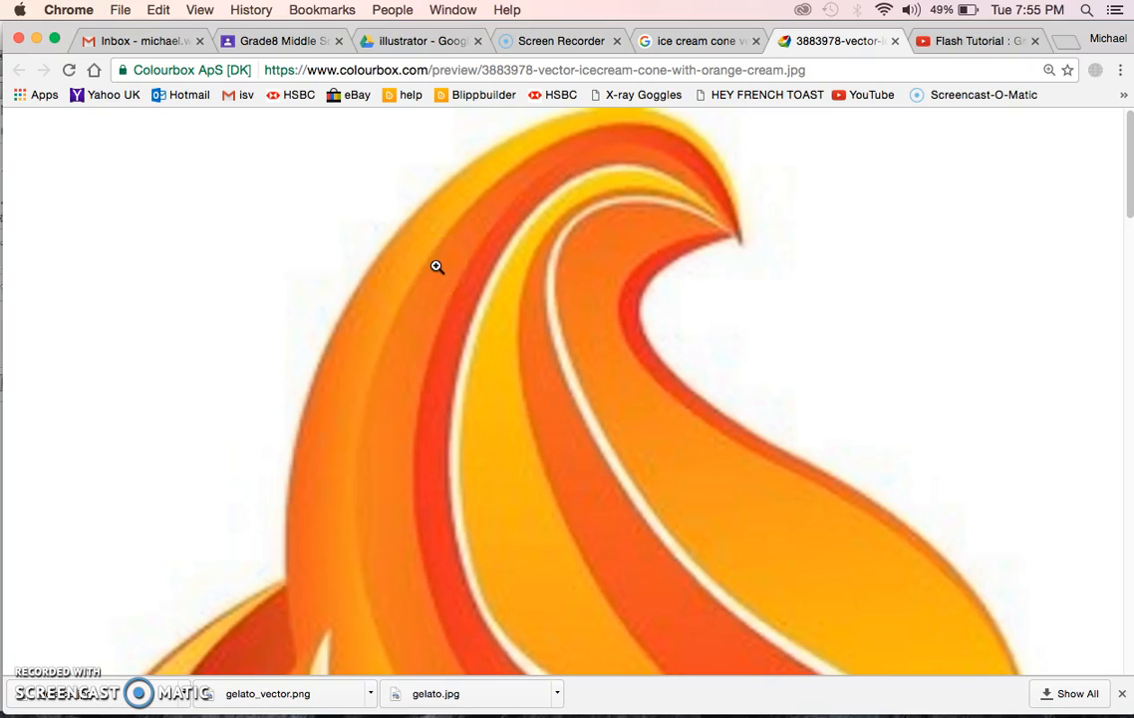
pyautogui.press('super+minus')
pyautogui.press('super+minus')
pyautogui.press('super+minus')
pyautogui.press('super+minus')
pyautogui.press('super+minus')
pyautogui.press('super+minus')
pyautogui.press('super+minus')
pyautogui.press('super+minus')
pyautogui.press('super+minus')
pyautogui.press('super+minus')
pyautogui.press('super+minus')
pyautogui.press('super+equal')
pyautogui.press('super+equal')
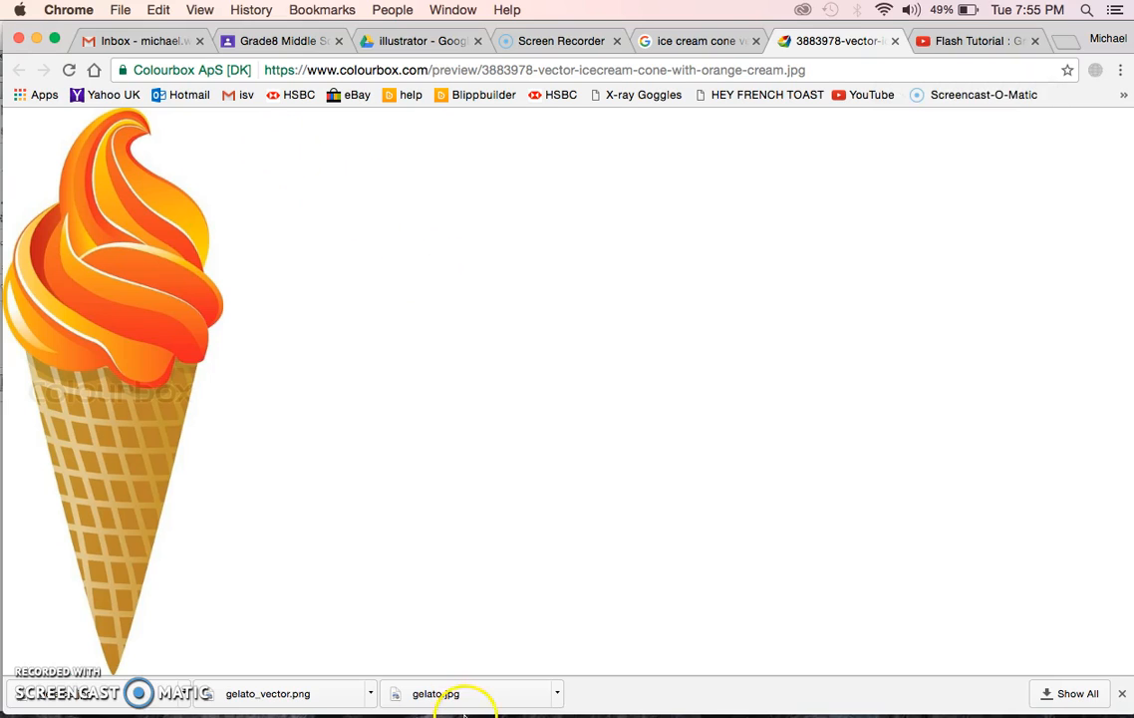
# Switch to Flash and create a new ActionScript 3.0 document.
pyautogui.moveTo(488, 713)
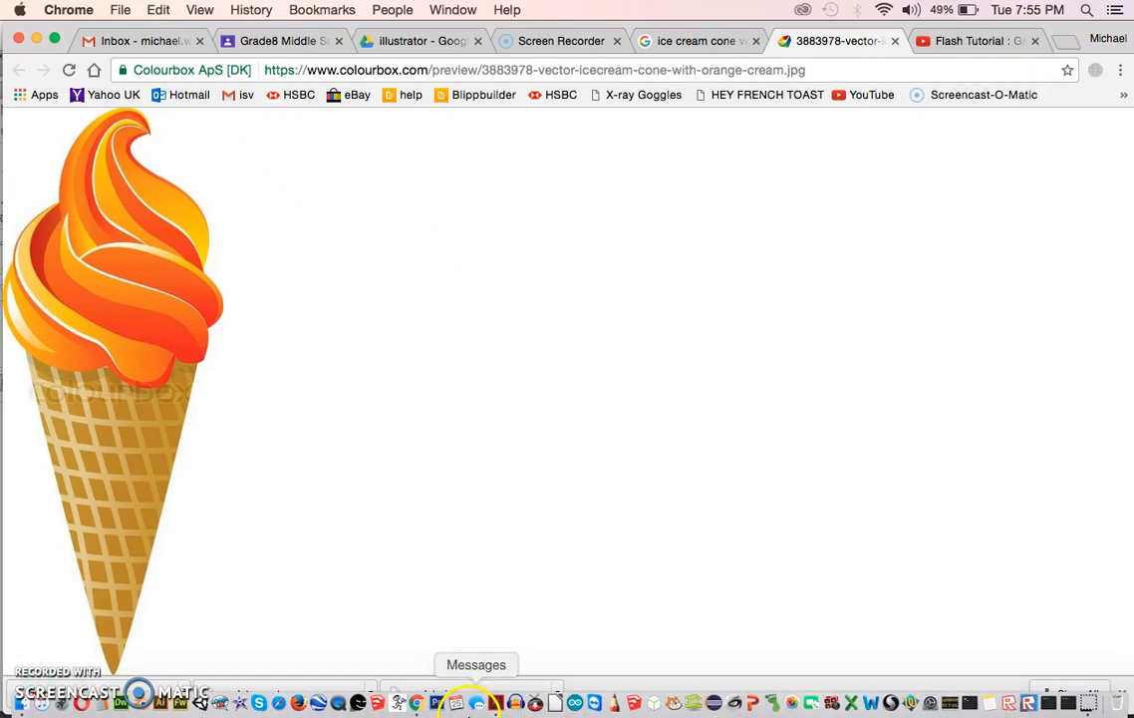
pyautogui.click(495, 704)
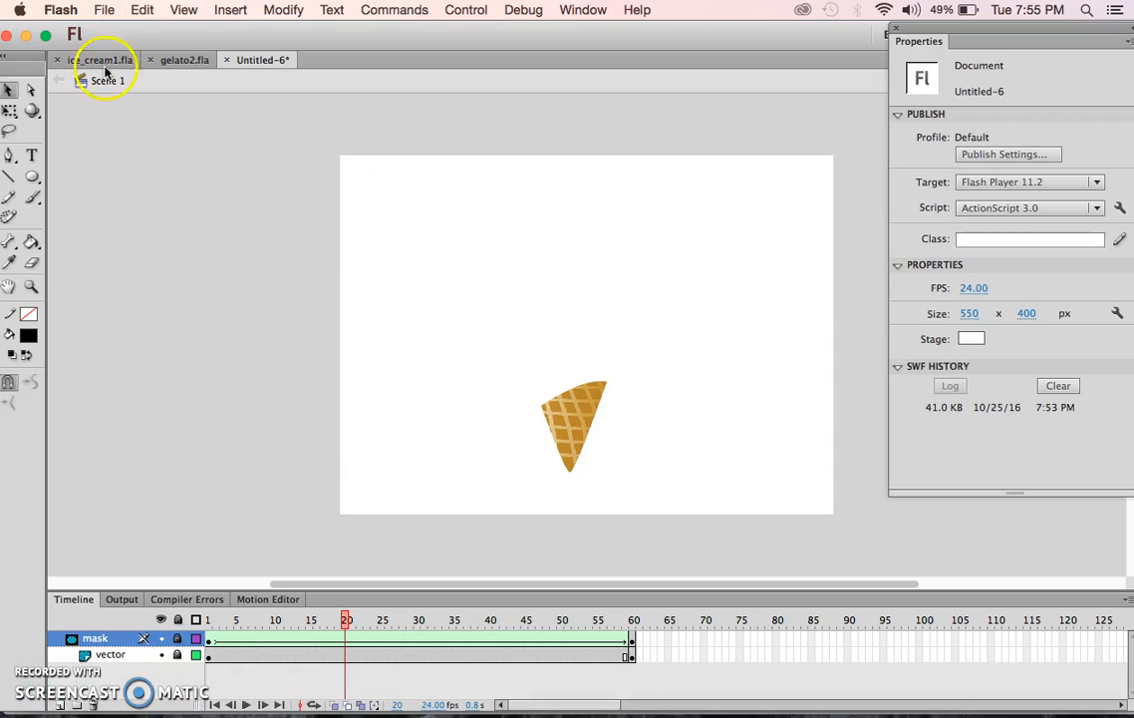
pyautogui.click(103, 9)
pyautogui.click(113, 31)
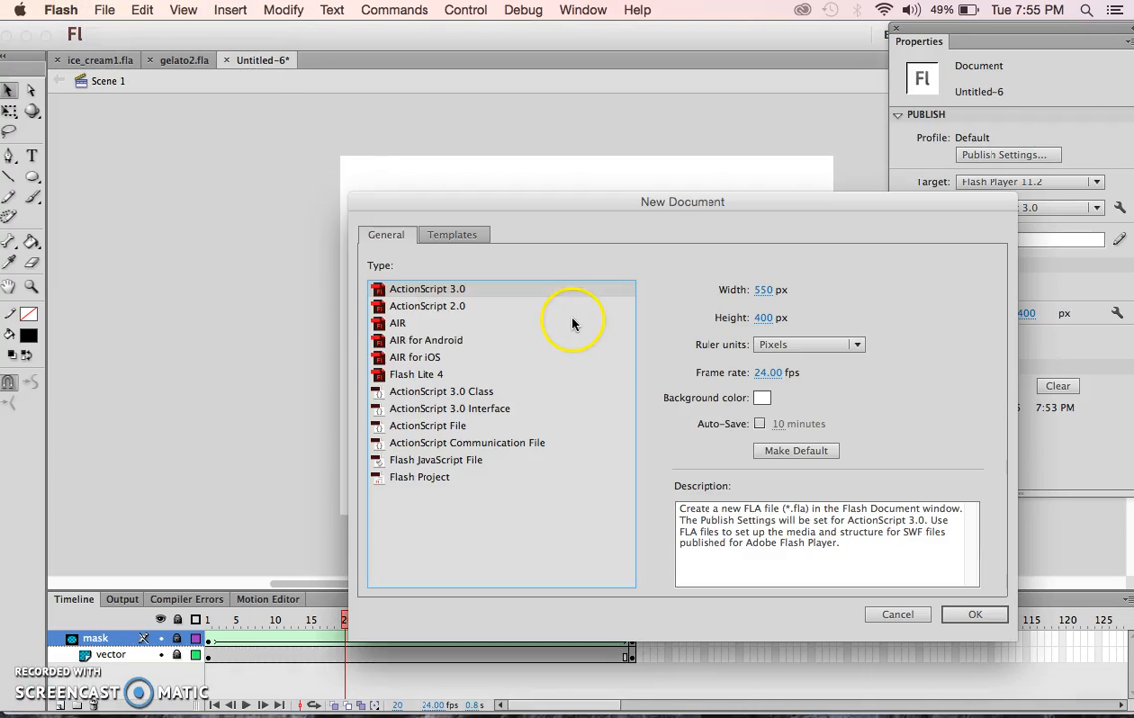
pyautogui.click(974, 614)
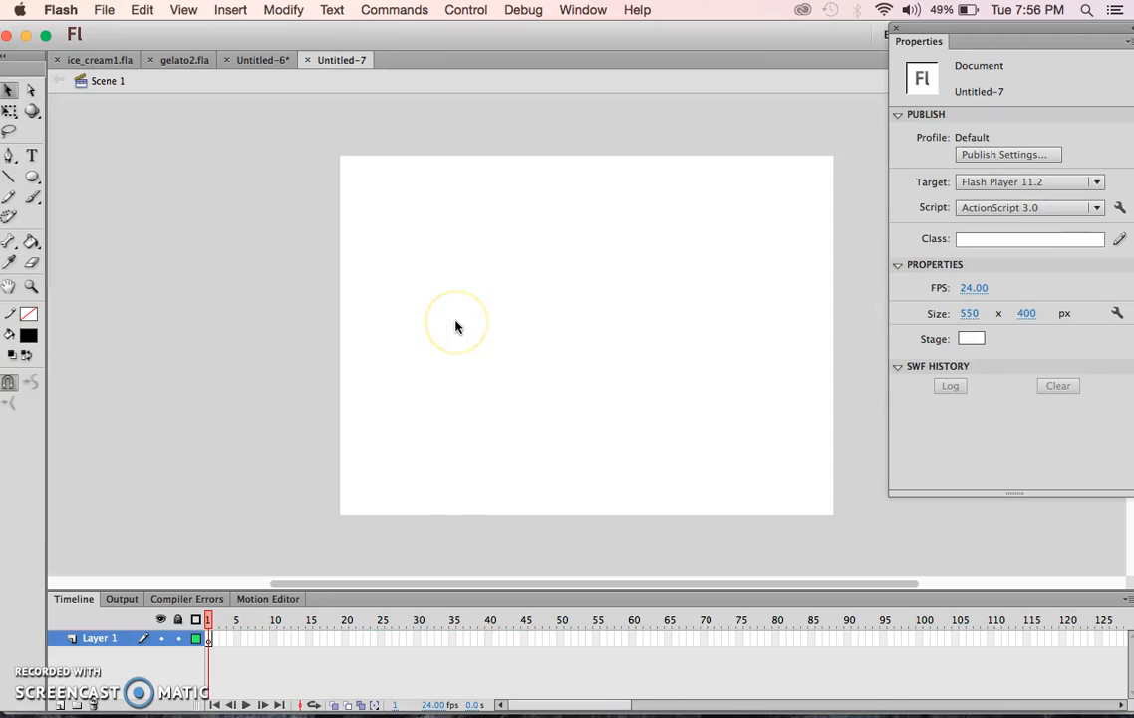
# Import the picture gelato3.jpg from the Desktop into the new document.
pyautogui.click(104, 9)
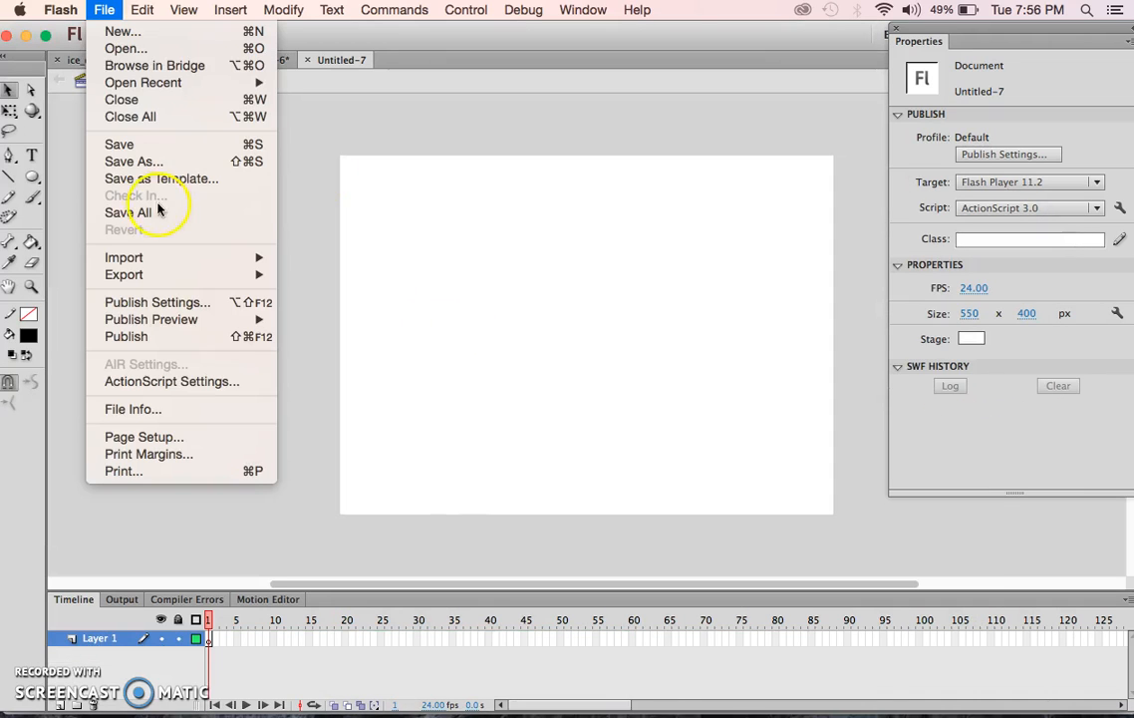
pyautogui.moveTo(183, 258)
pyautogui.click(321, 256)
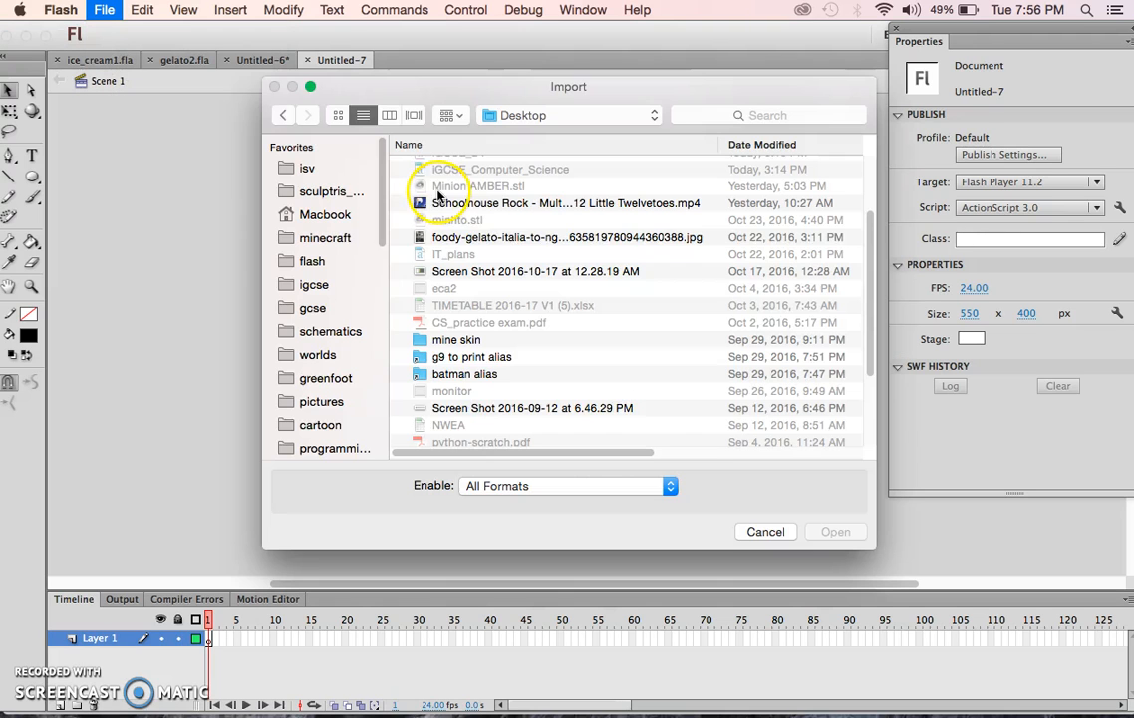
pyautogui.scroll(5, 439, 194)
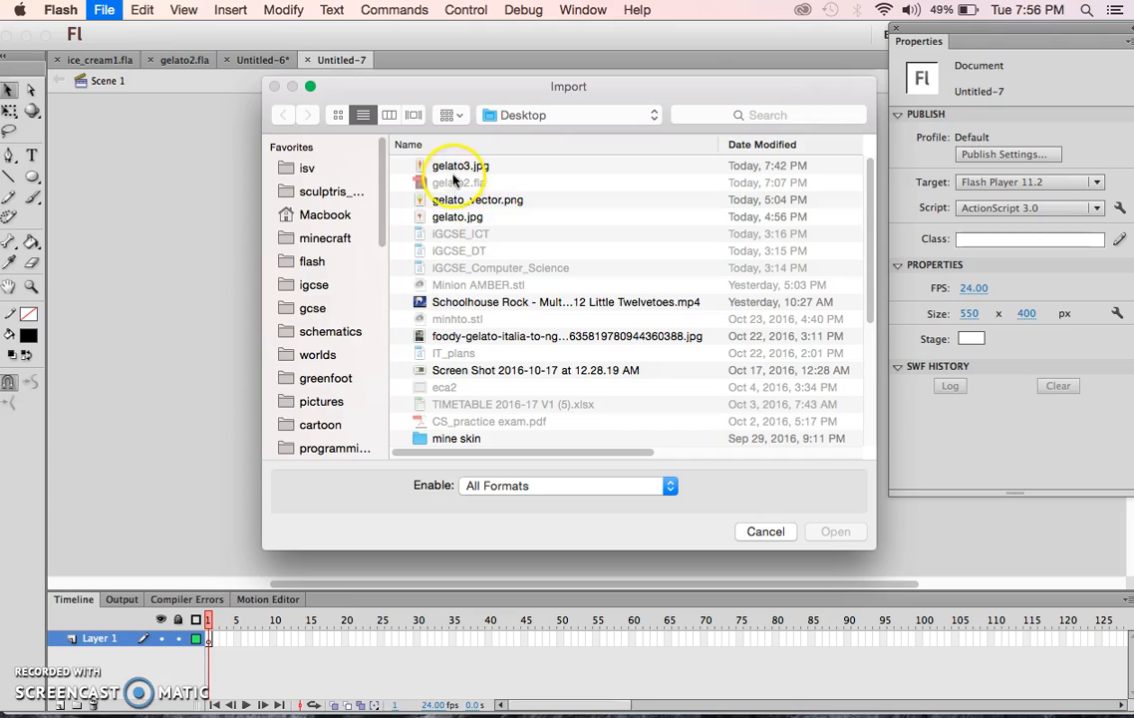
pyautogui.click(456, 166)
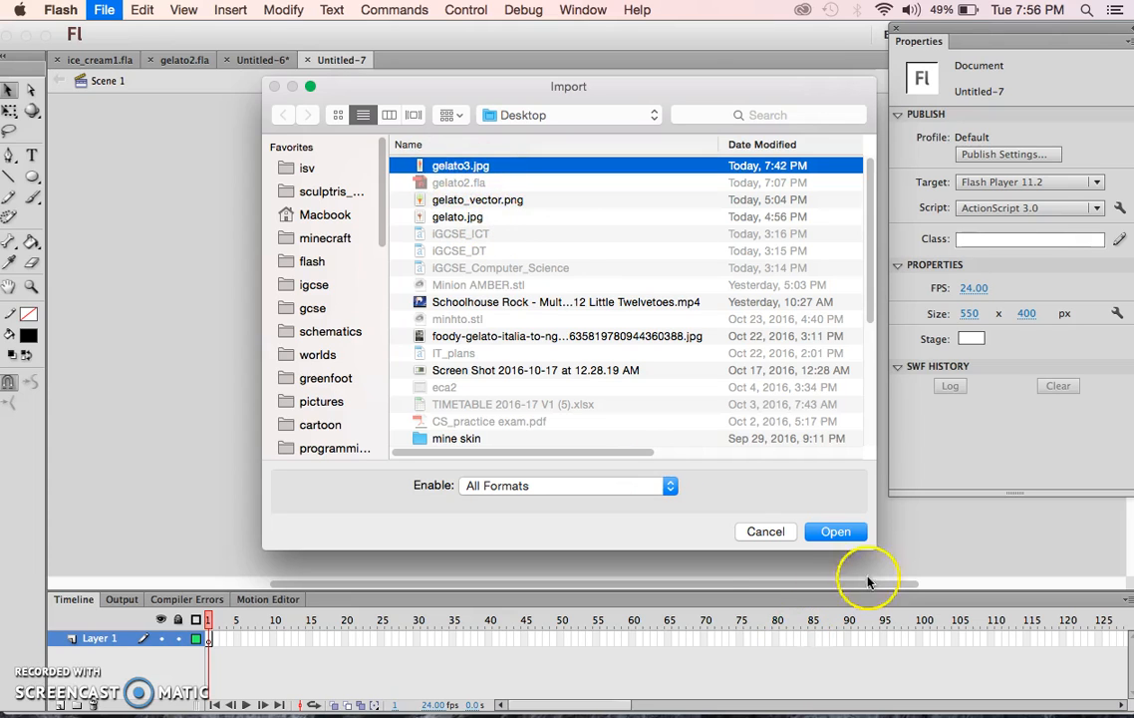
pyautogui.click(838, 533)
# Scale the imported cone picture to about 164 × 316 px with Free Transform and place it fully within the stage.
pyautogui.click(9, 111)
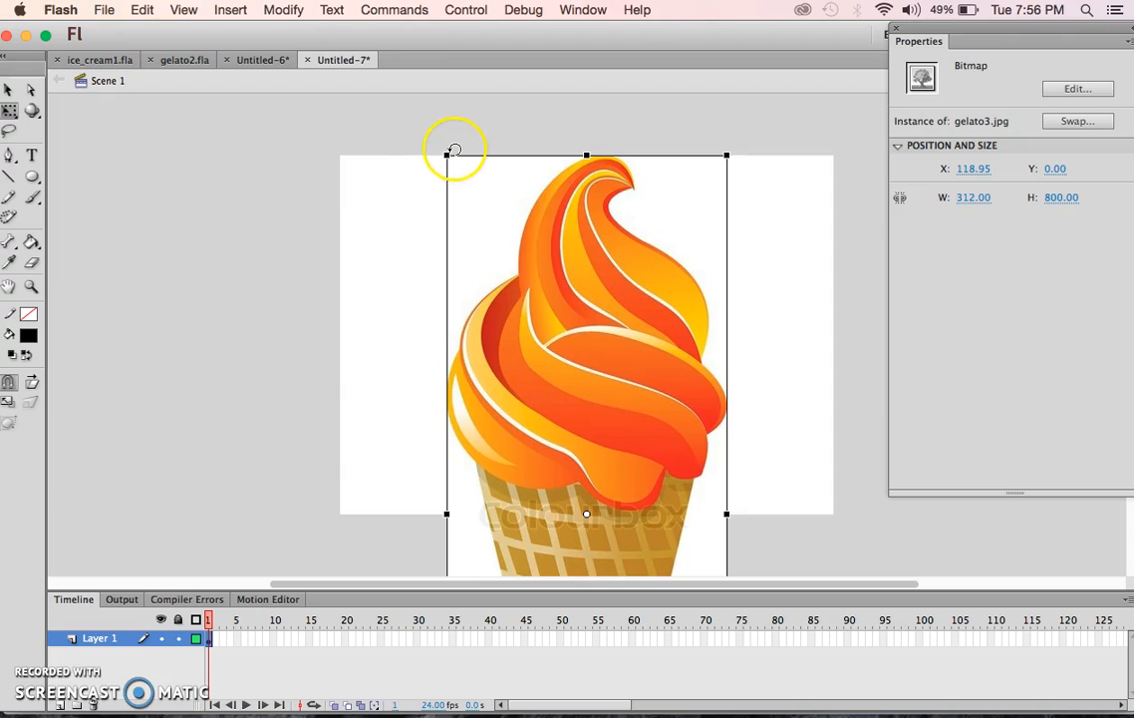
pyautogui.moveTo(448, 155); pyautogui.dragTo(513, 373)
pyautogui.moveTo(603, 478); pyautogui.dragTo(603, 282)
pyautogui.click(424, 310)
pyautogui.click(571, 311)
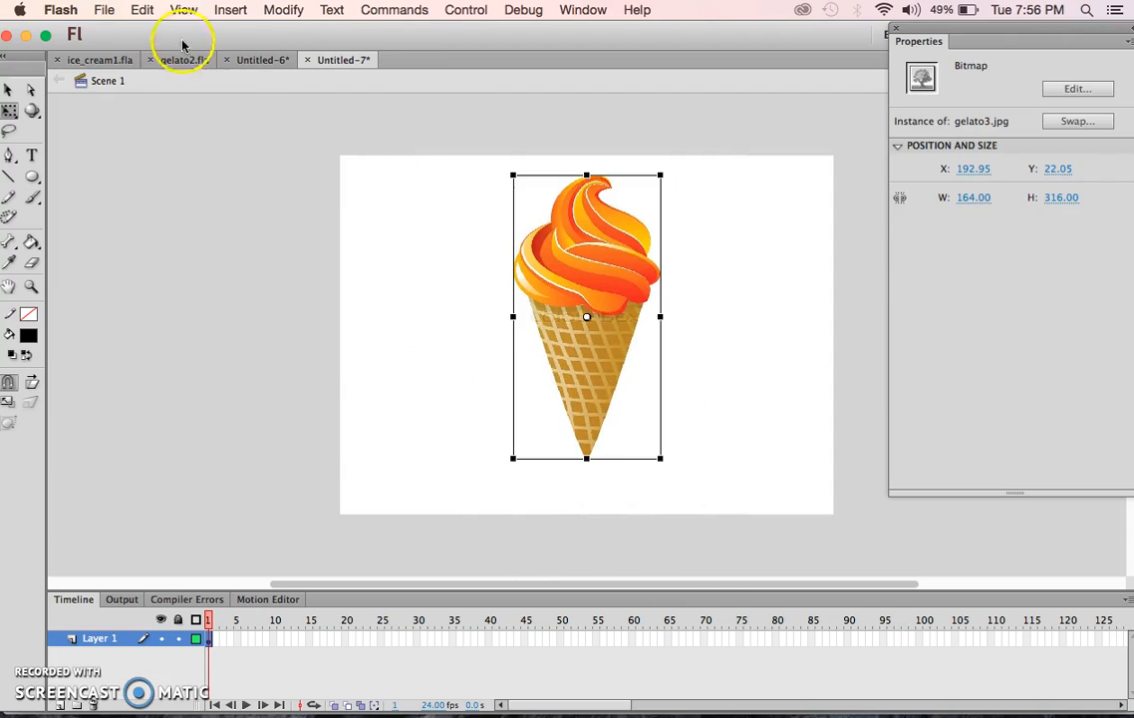
# Break the cone bitmap apart into an editable shape.
pyautogui.click(284, 9)
pyautogui.click(305, 95)
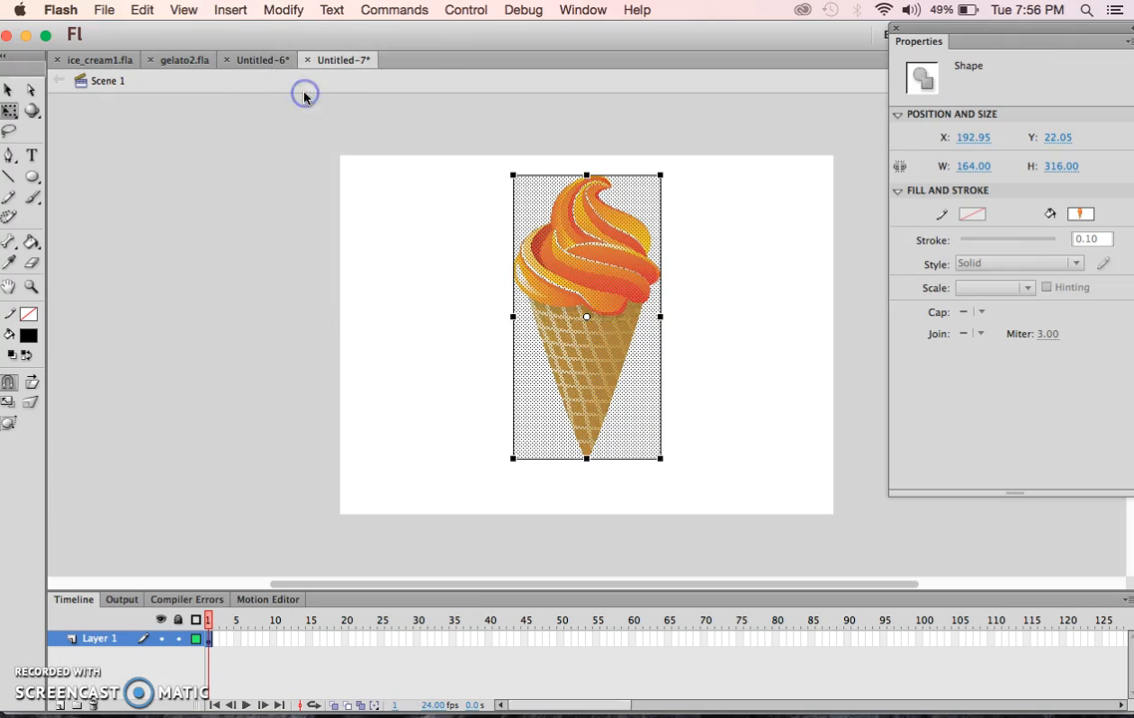
pyautogui.click(284, 9)
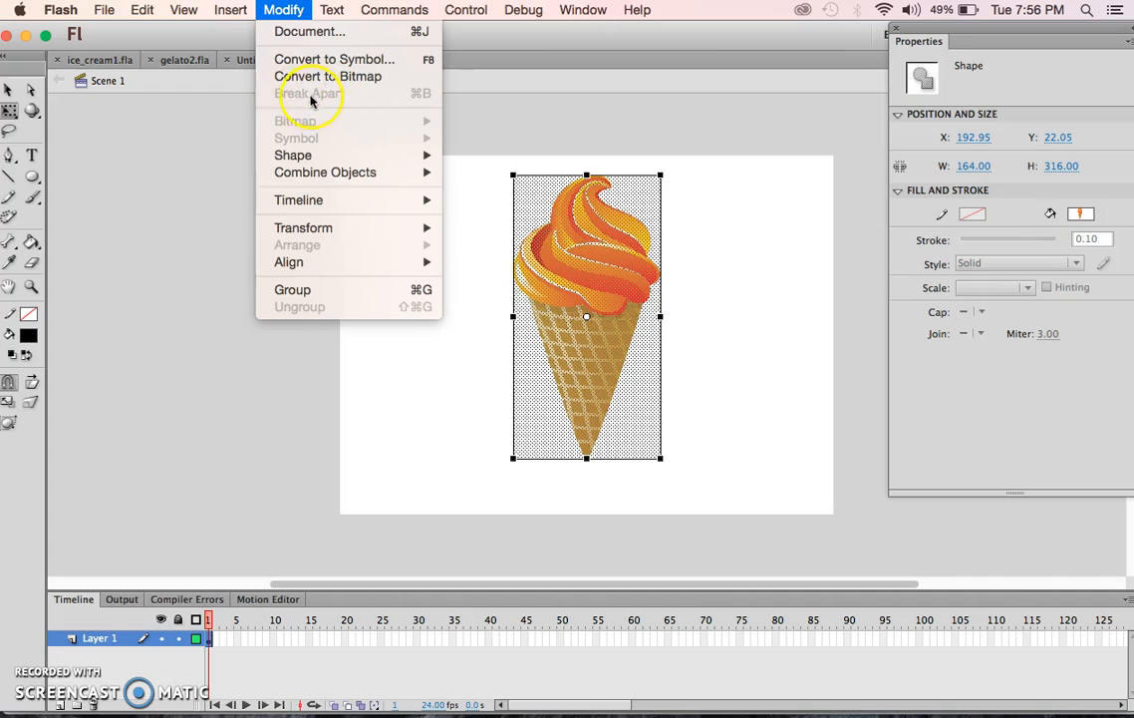
pyautogui.click(423, 332)
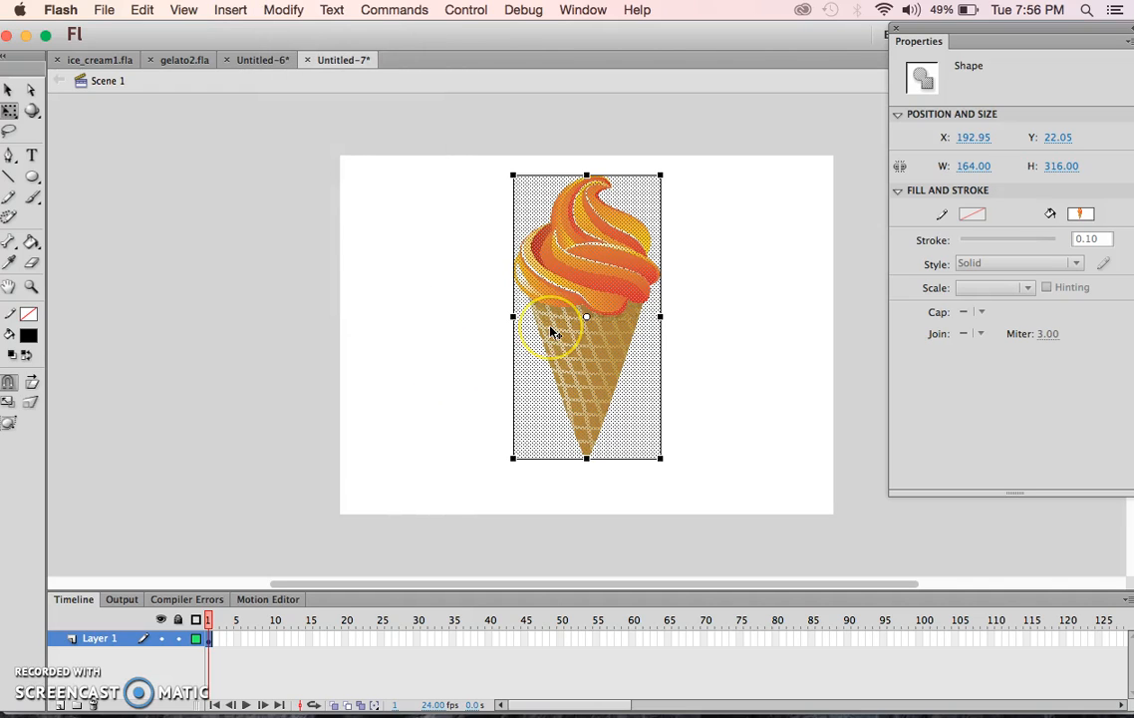
# Rename the layer holding the cone picture as image.
pyautogui.doubleClick(102, 638)
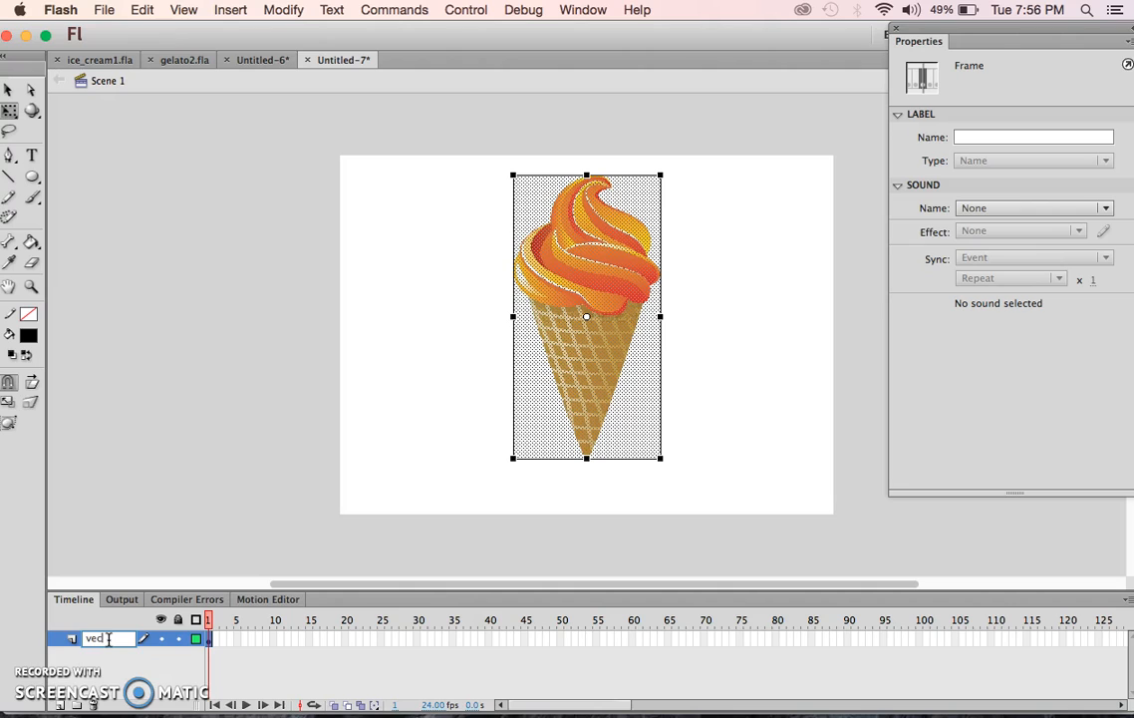
pyautogui.press('BackSpace')
pyautogui.press('BackSpace')
pyautogui.click(155, 678)
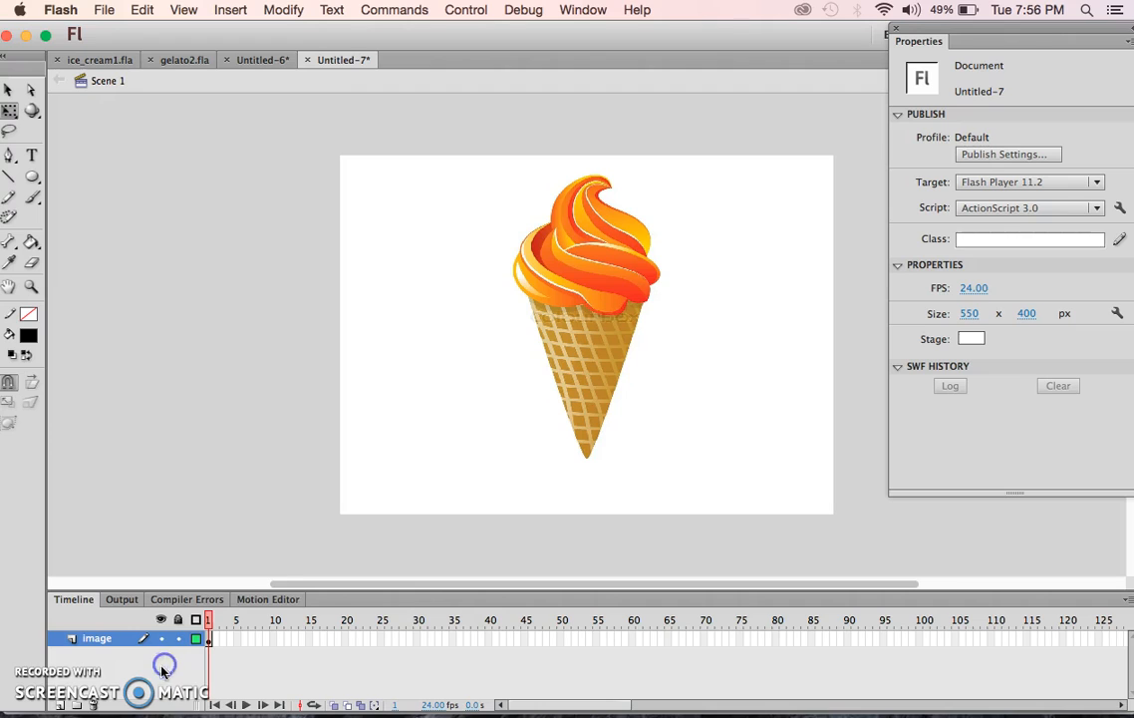
# Add a new layer above the image layer and name it mask.
pyautogui.click(62, 706)
pyautogui.click(93, 643)
pyautogui.write('n')
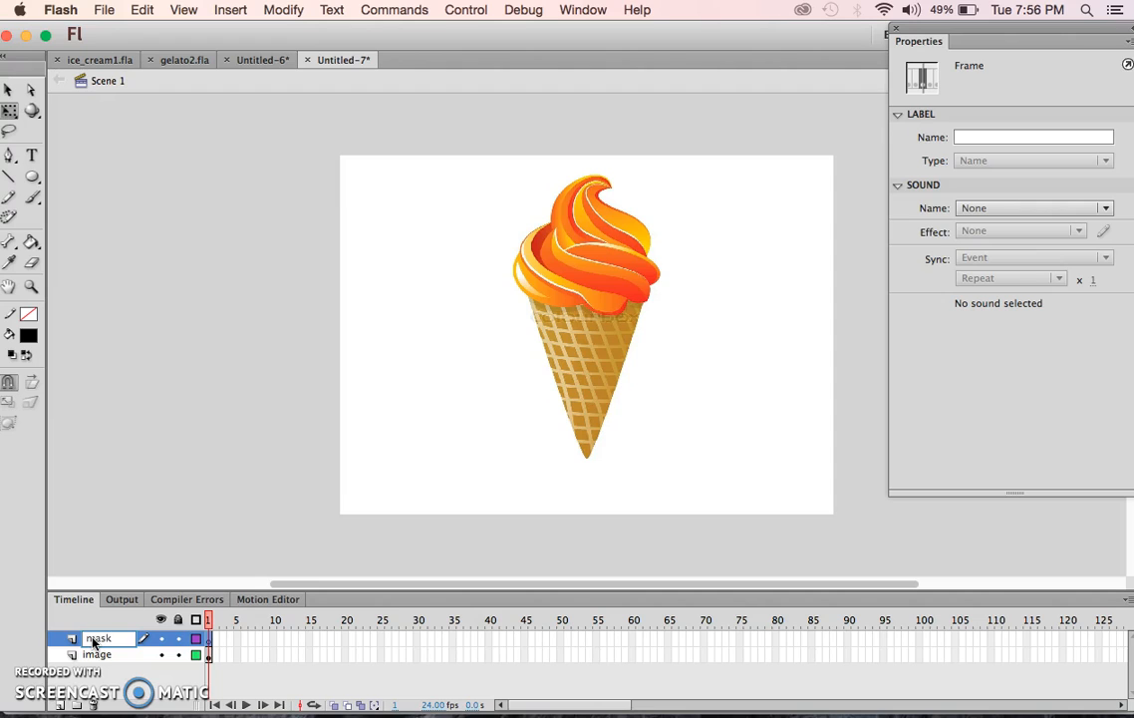
pyautogui.click(123, 536)
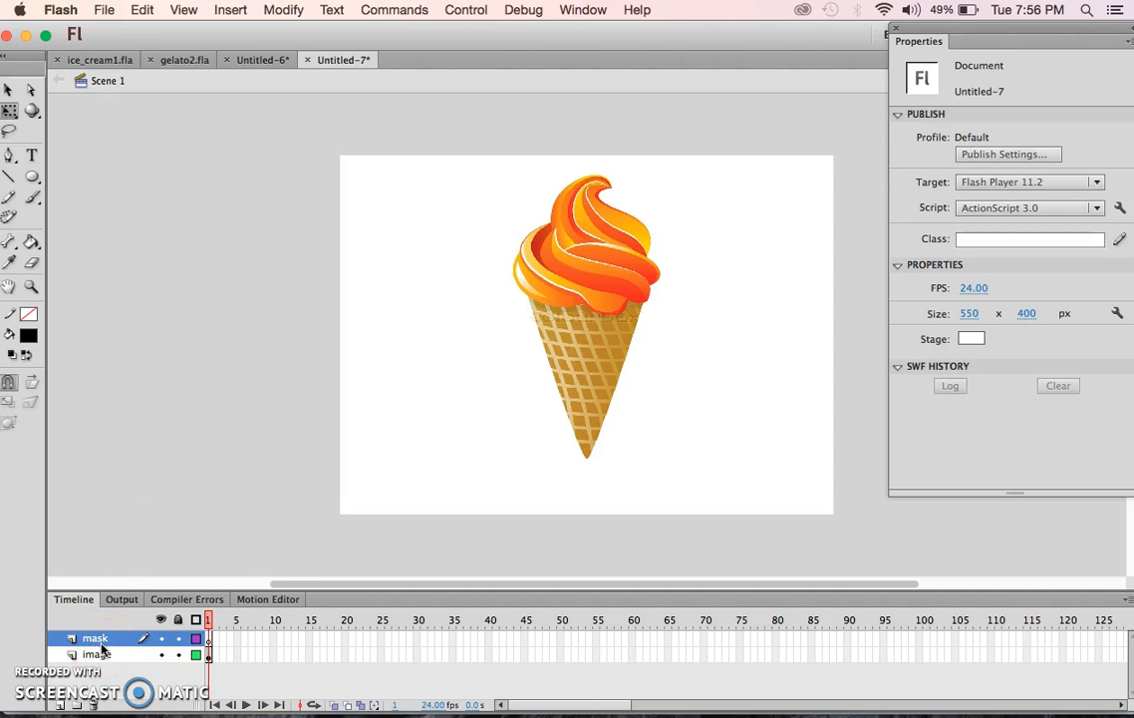
# Lock the image layer, keep it visible, and check that the cone cannot be moved.
pyautogui.click(209, 638)
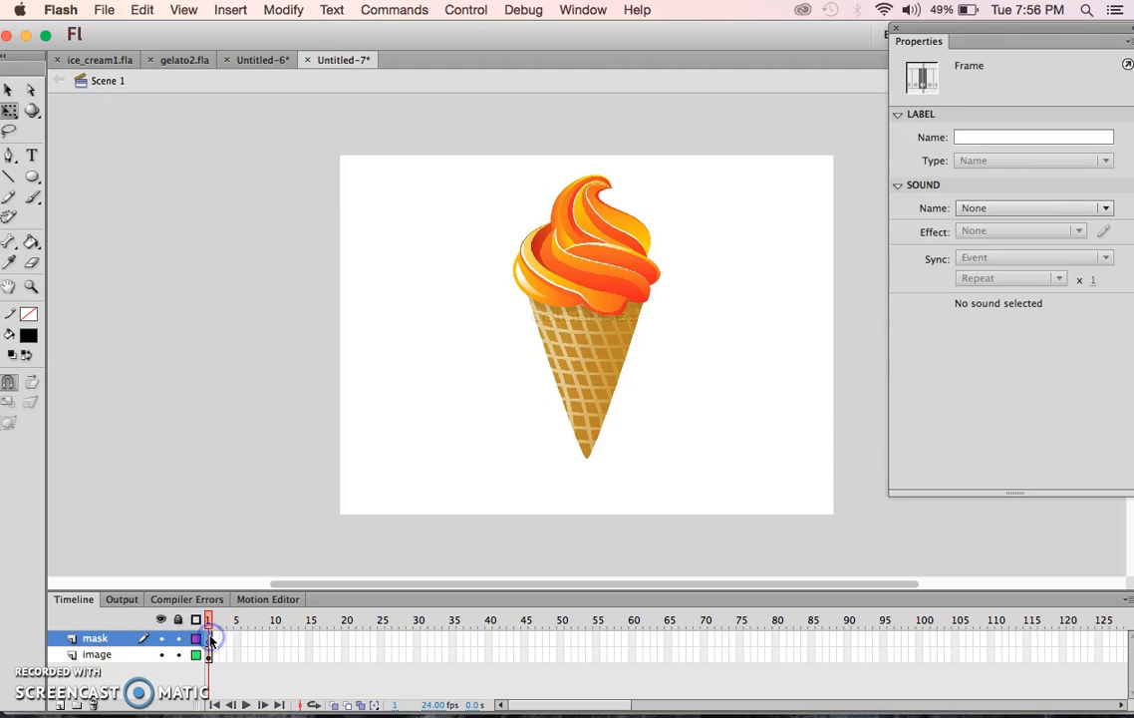
pyautogui.click(161, 655)
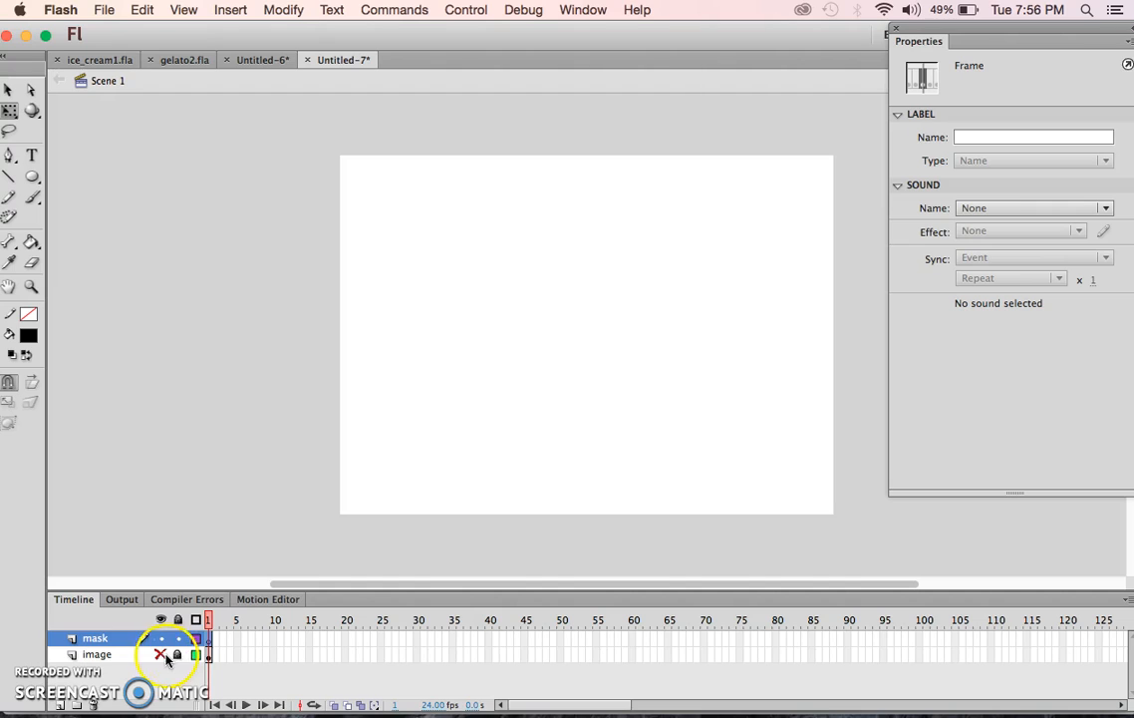
pyautogui.click(159, 657)
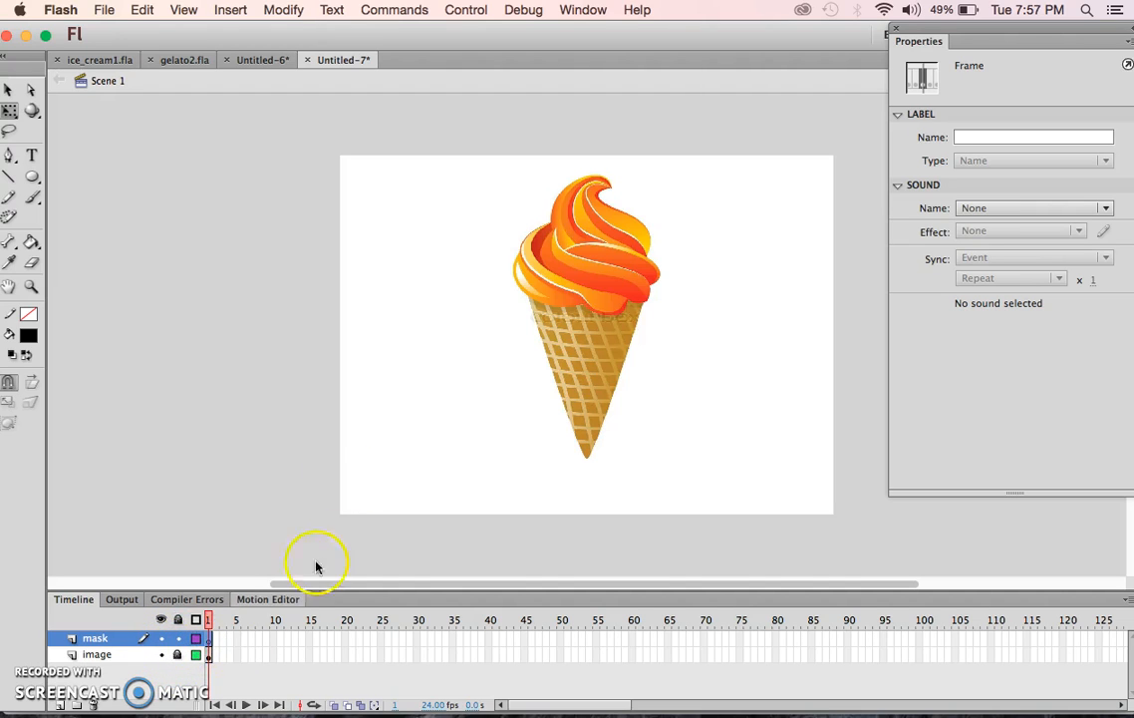
pyautogui.moveTo(659, 282); pyautogui.dragTo(358, 304)
pyautogui.click(539, 315)
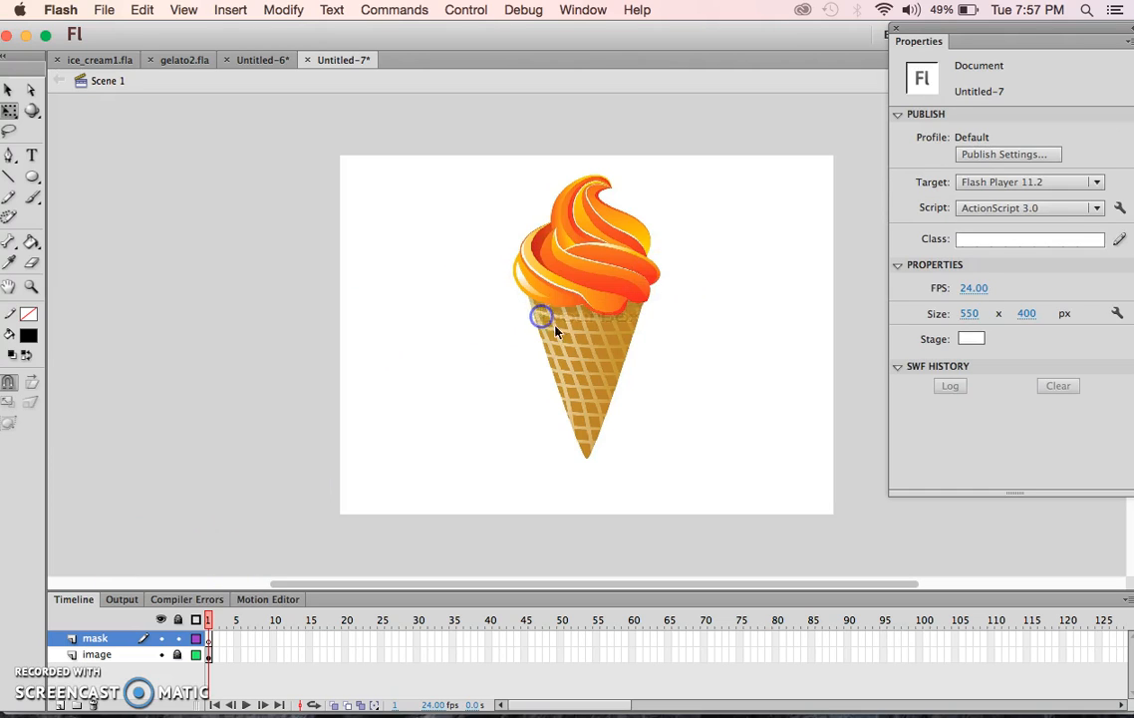
# Draw a wide, flat black oval without a stroke just below the cone's tip in frame 1 of the mask layer.
pyautogui.click(211, 644)
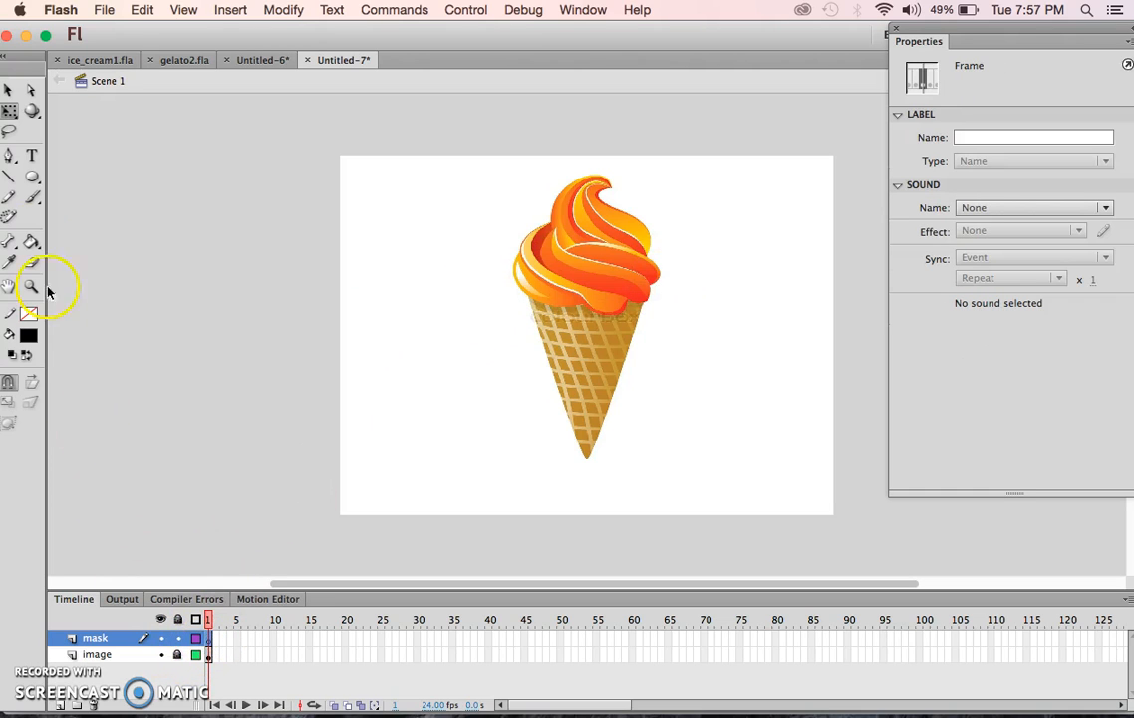
pyautogui.click(32, 176)
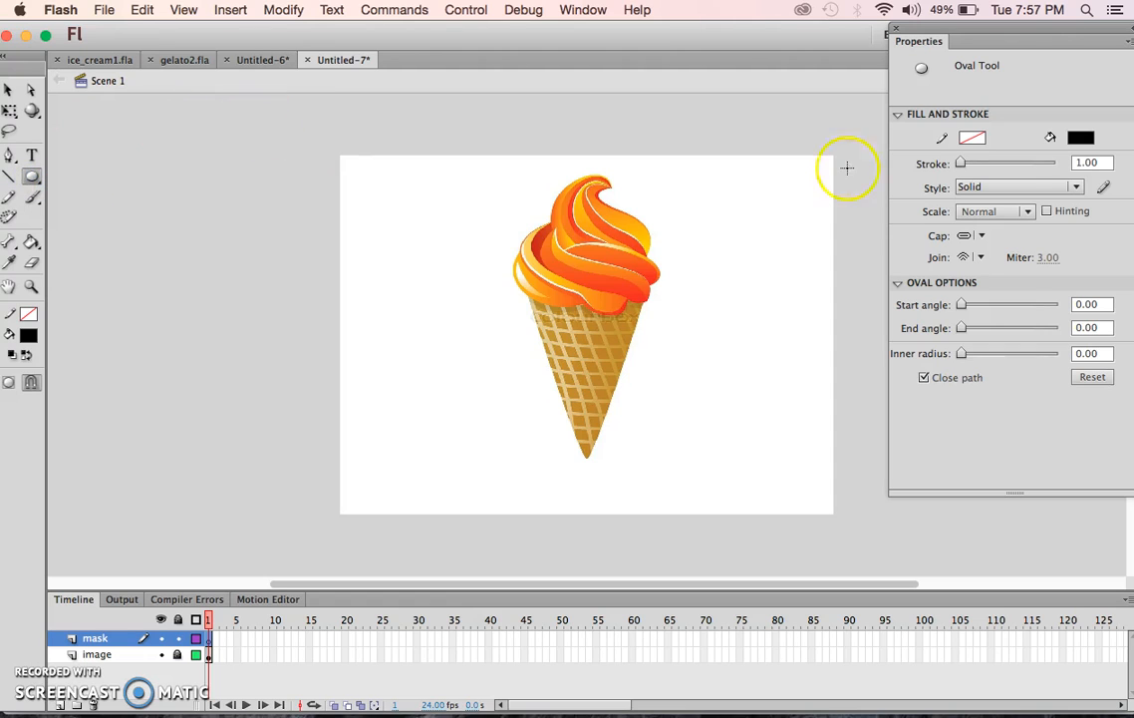
pyautogui.click(973, 138)
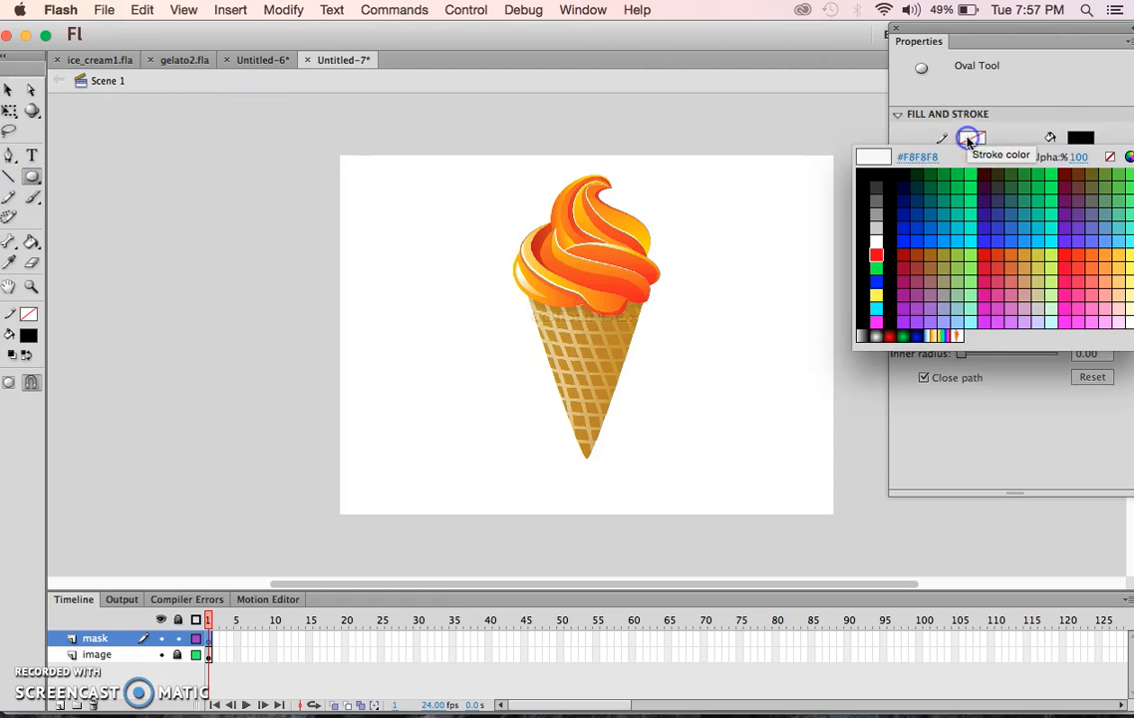
pyautogui.click(1110, 157)
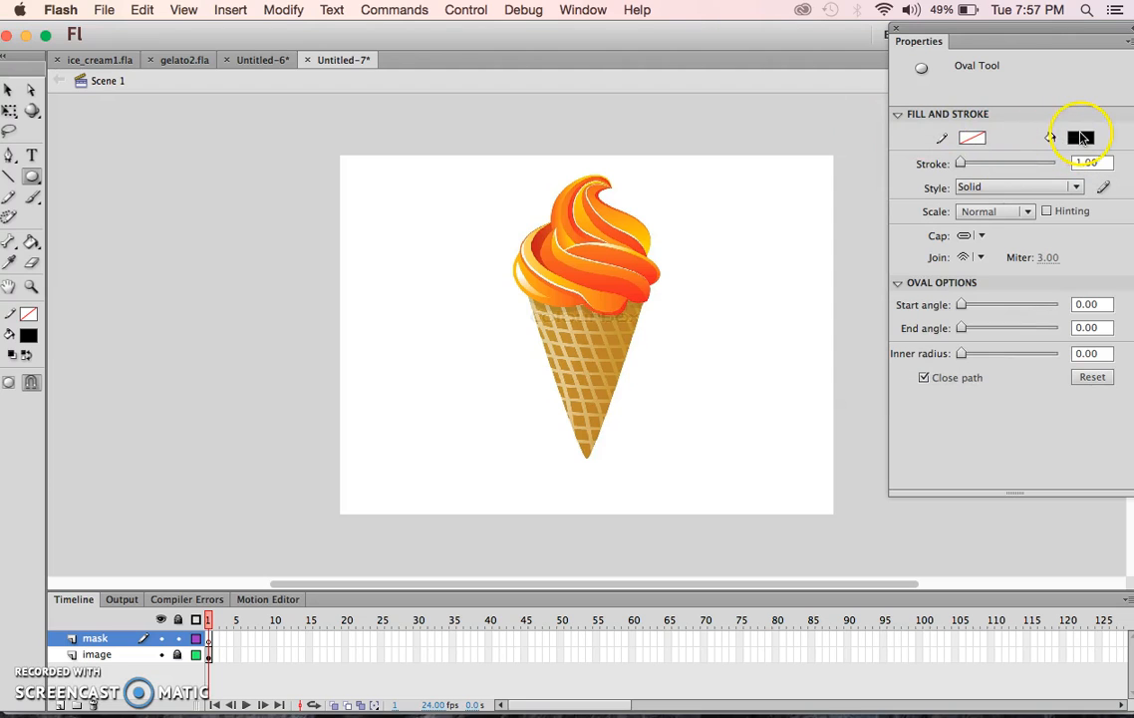
pyautogui.moveTo(493, 464); pyautogui.dragTo(703, 489)
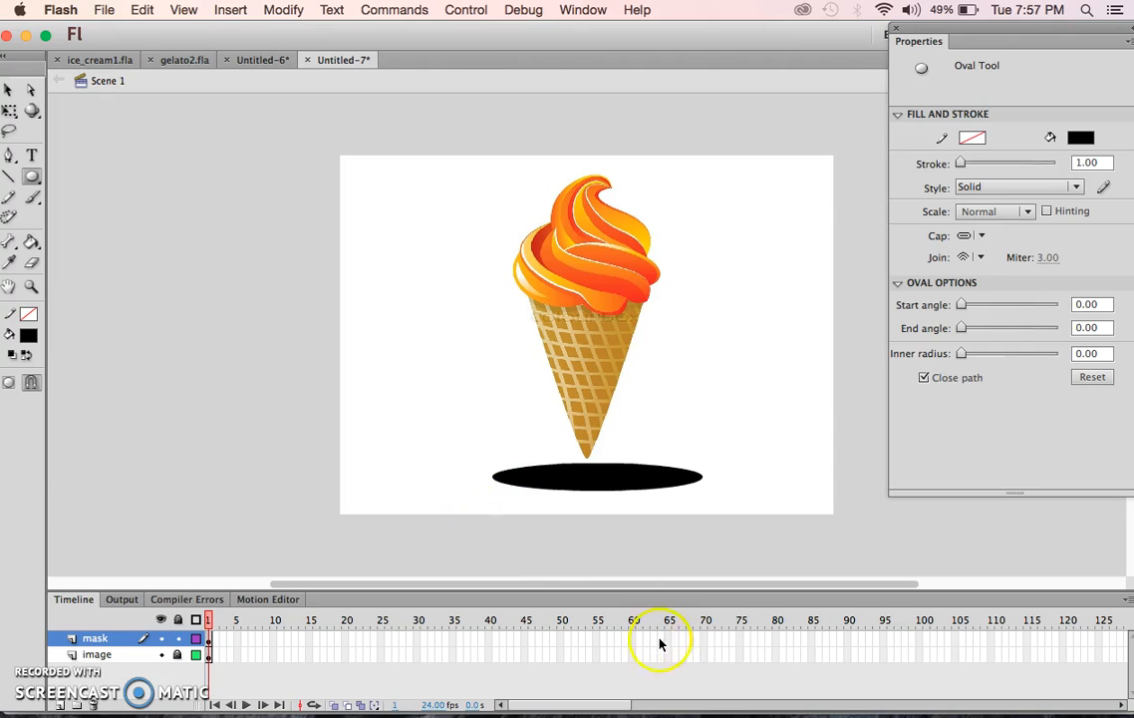
# Insert a keyframe at frame 60 of the mask layer.
pyautogui.click(633, 640)
pyautogui.rightClick(633, 640)
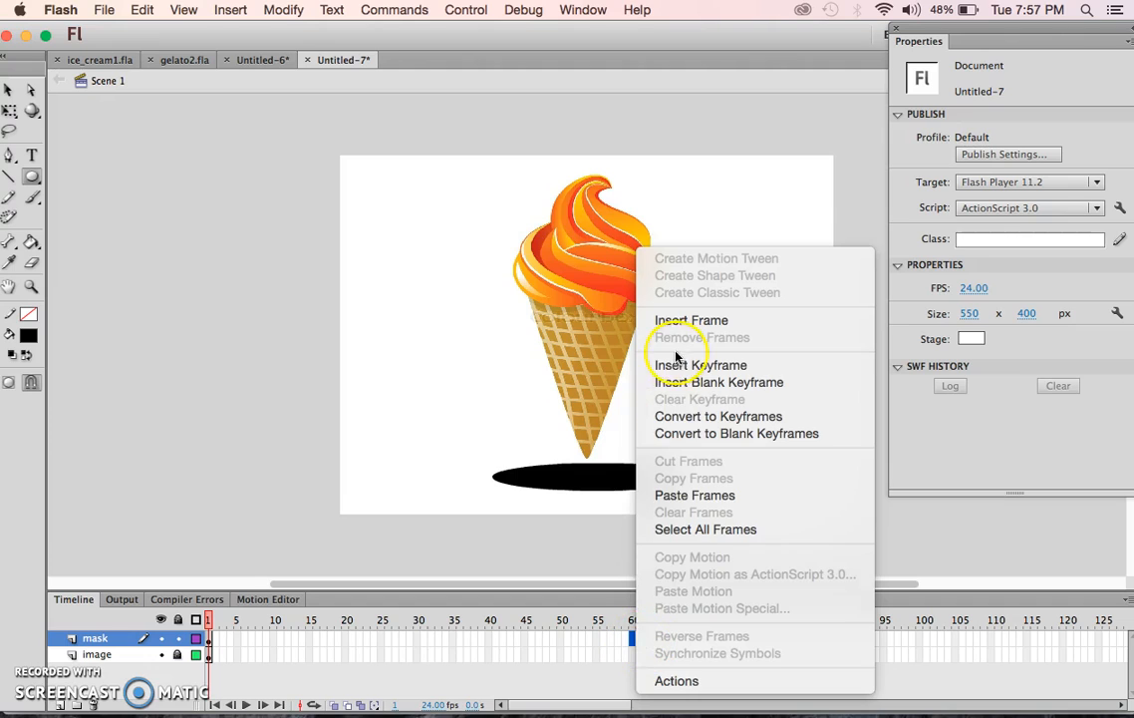
pyautogui.click(666, 365)
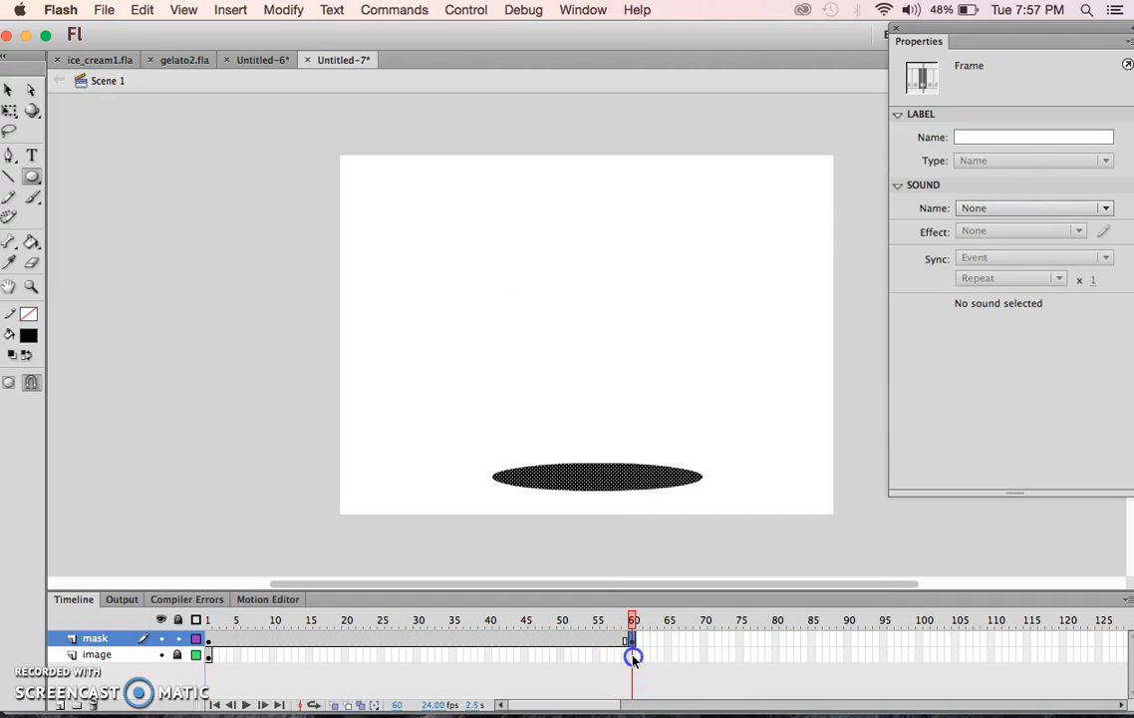
# Insert a keyframe at frame 60 of the image layer so the cone spans the same frames as the mask.
pyautogui.click(633, 657)
pyautogui.click(230, 10)
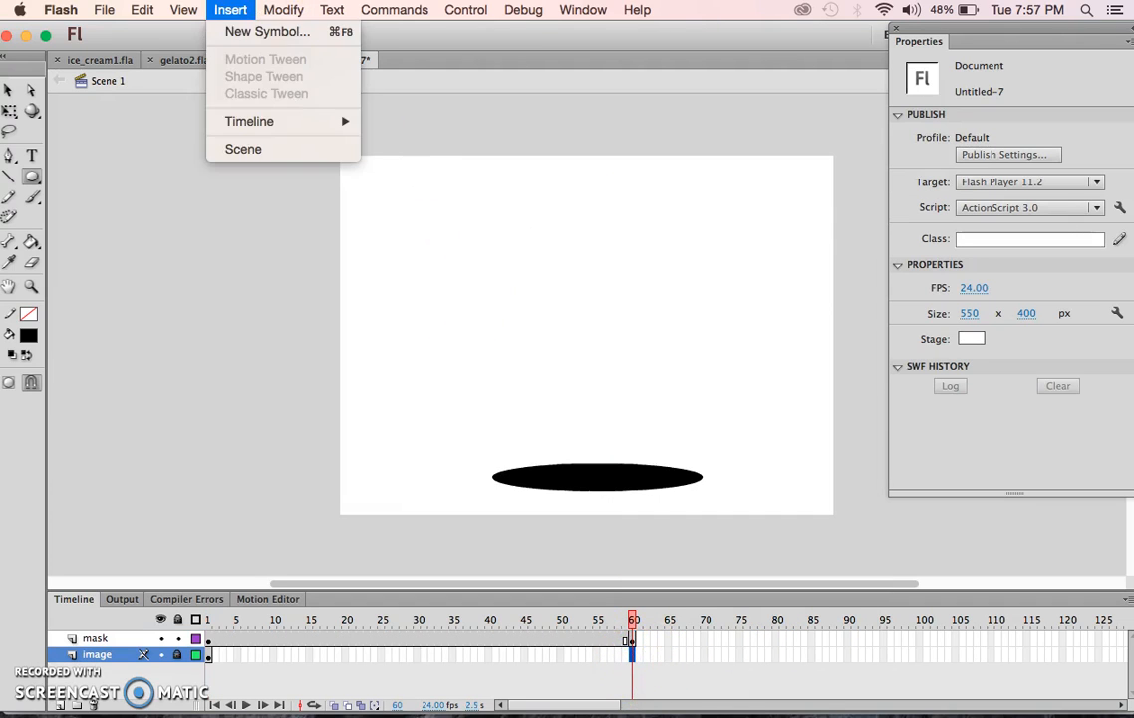
pyautogui.moveTo(327, 122)
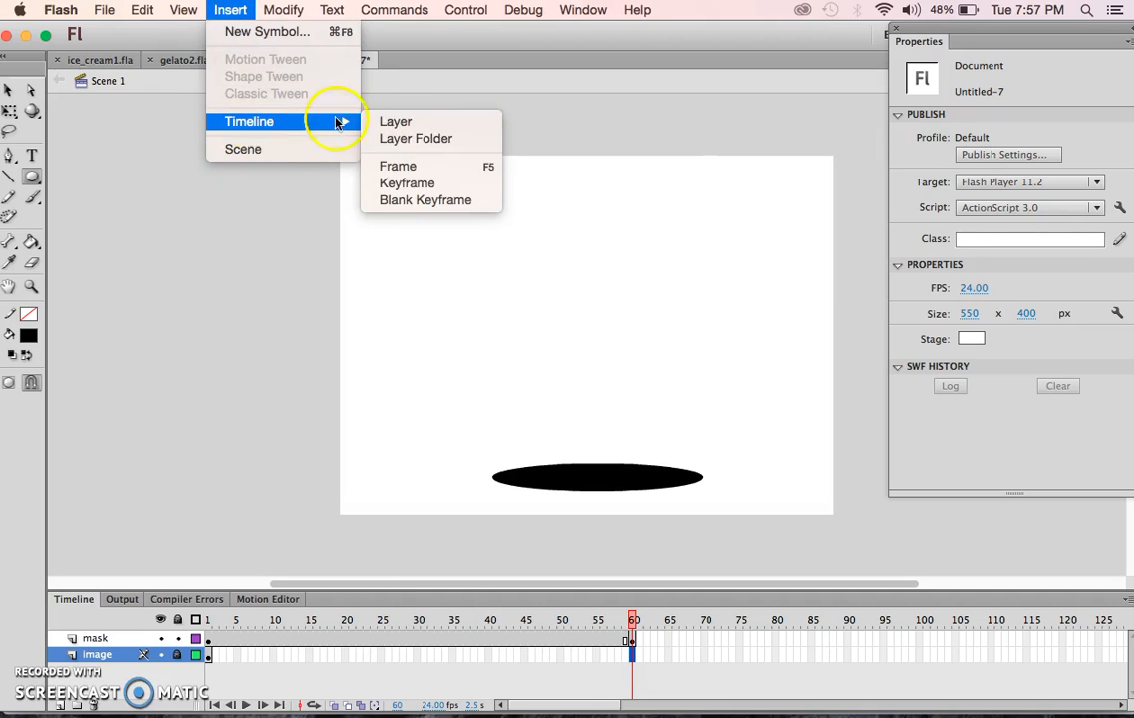
pyautogui.click(418, 183)
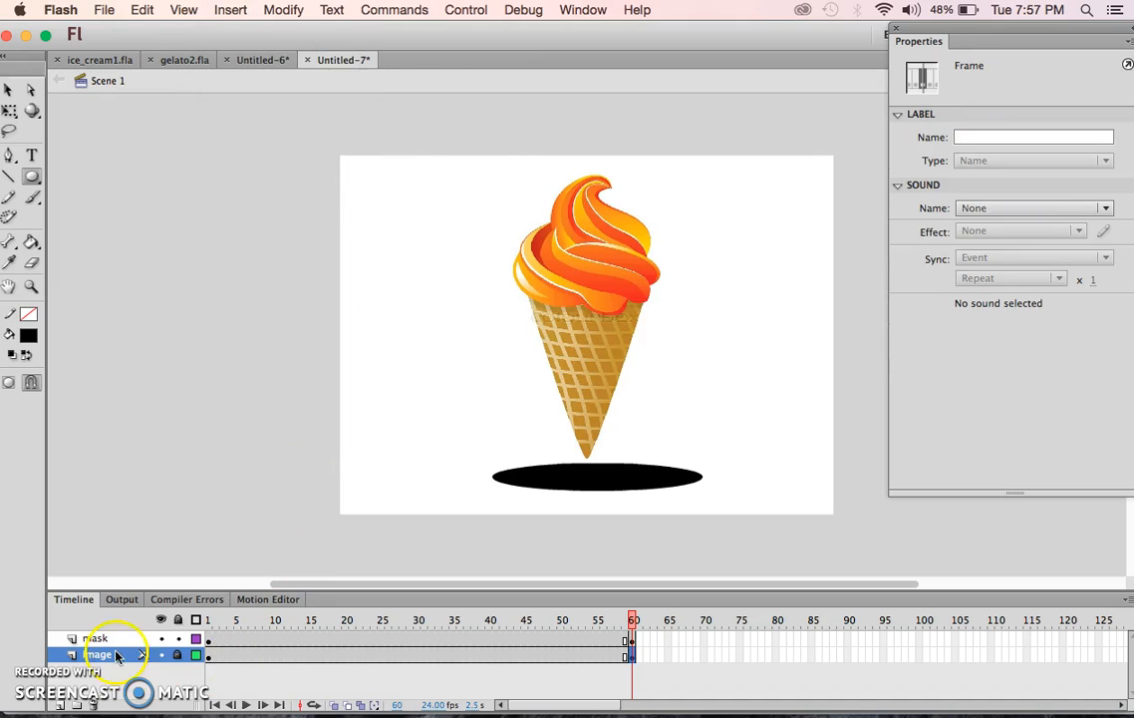
# At frame 60 of the mask layer, reshape the black oval by pulling its edges upward over the cone and ice cream.
pyautogui.click(209, 641)
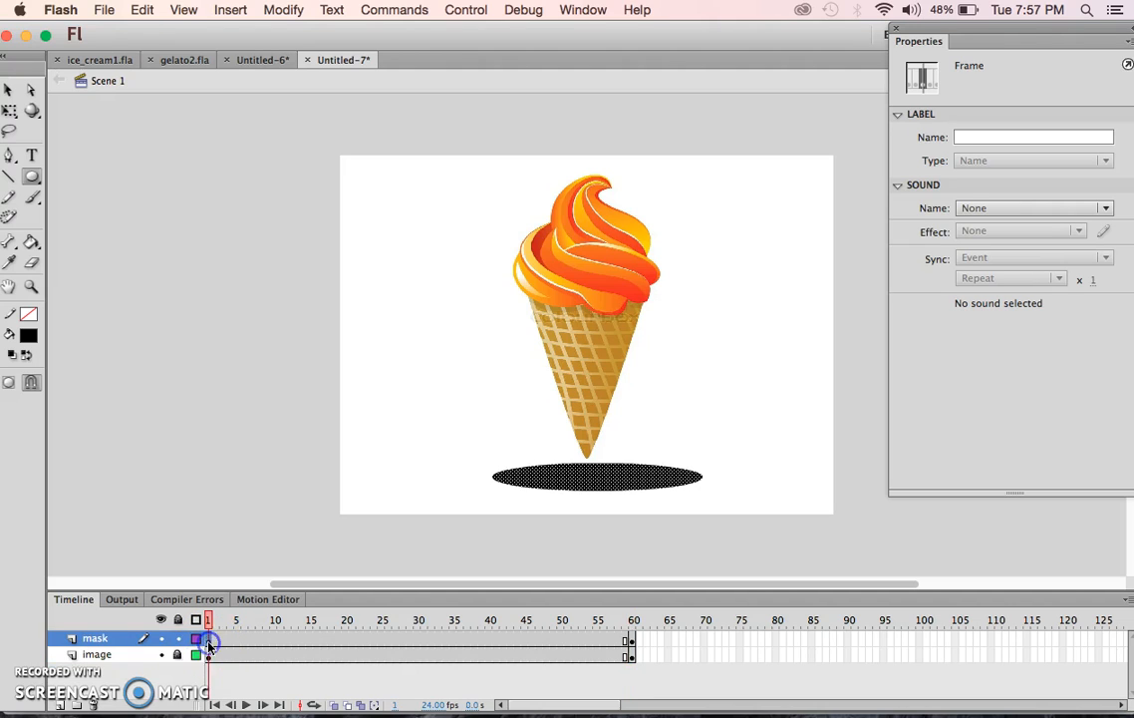
pyautogui.click(631, 639)
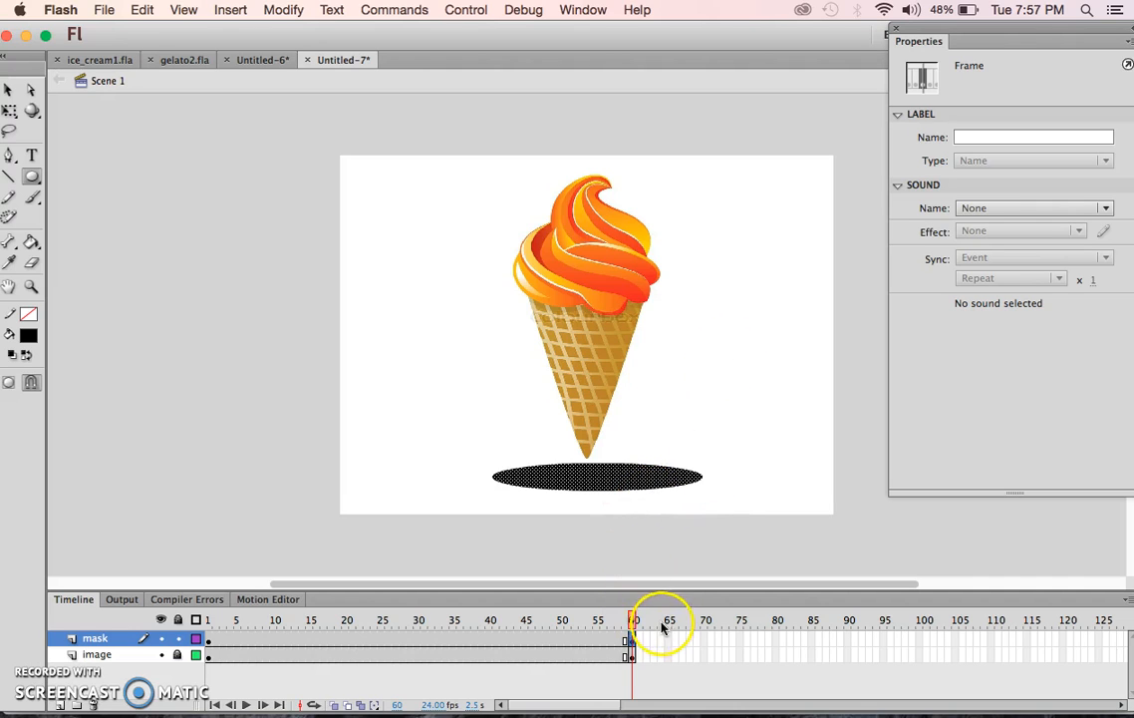
pyautogui.click(8, 90)
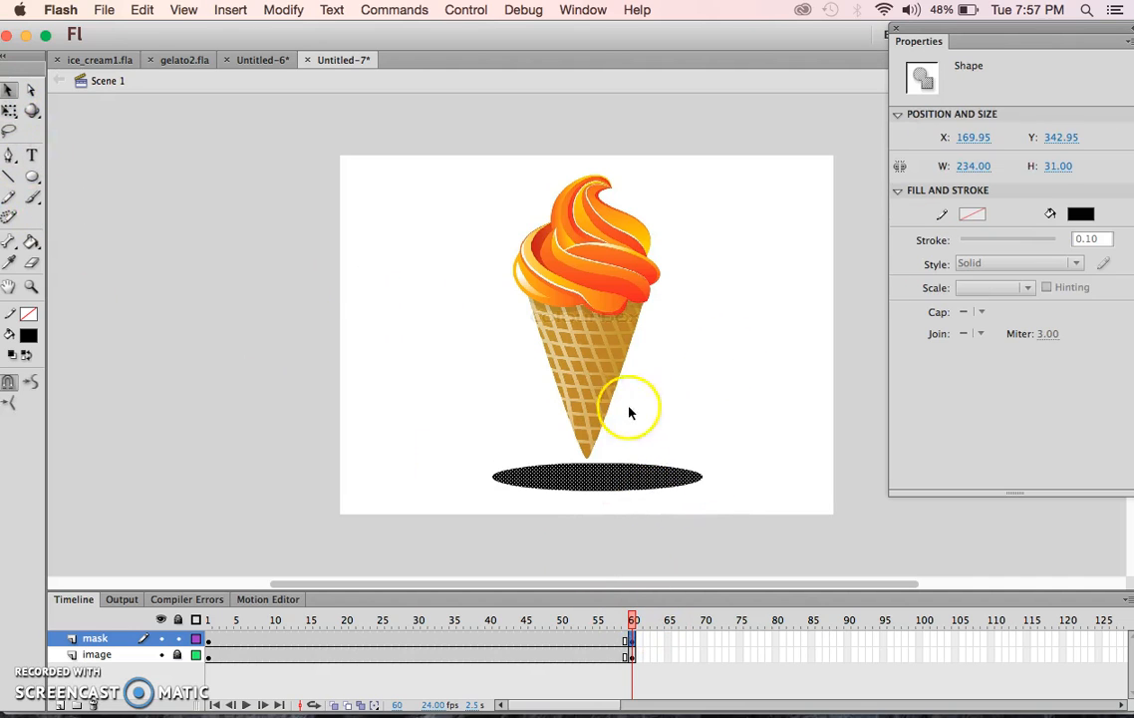
pyautogui.click(717, 438)
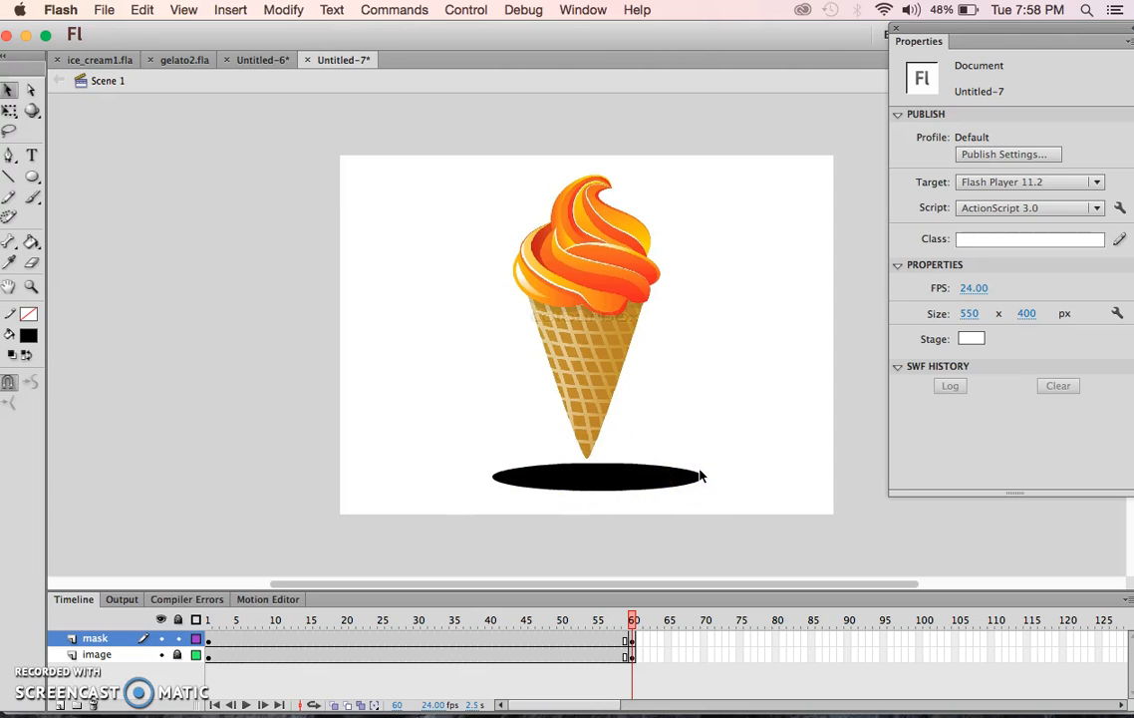
pyautogui.moveTo(700, 477); pyautogui.dragTo(671, 240)
pyautogui.moveTo(536, 463); pyautogui.dragTo(486, 227)
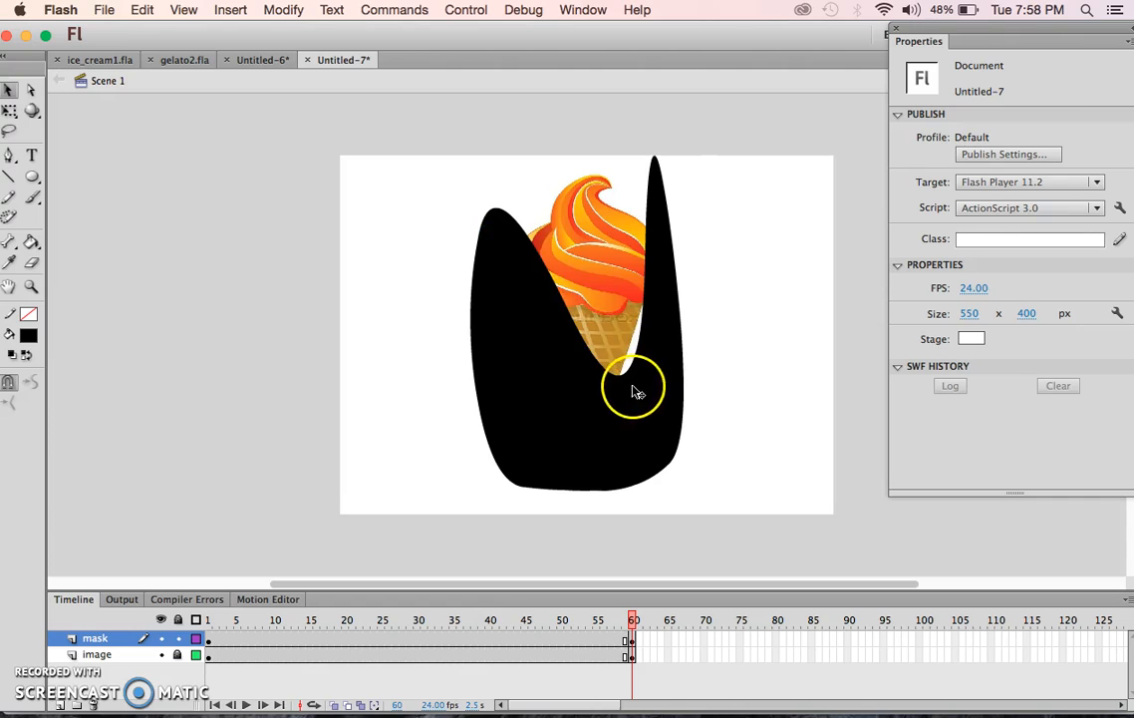
pyautogui.moveTo(628, 385); pyautogui.dragTo(583, 229)
pyautogui.click(636, 106)
pyautogui.moveTo(636, 106); pyautogui.dragTo(646, 148)
pyautogui.moveTo(586, 175); pyautogui.dragTo(606, 161)
# Hide the image layer and scrub through the mask layer's frames between its two keyframes.
pyautogui.click(384, 644)
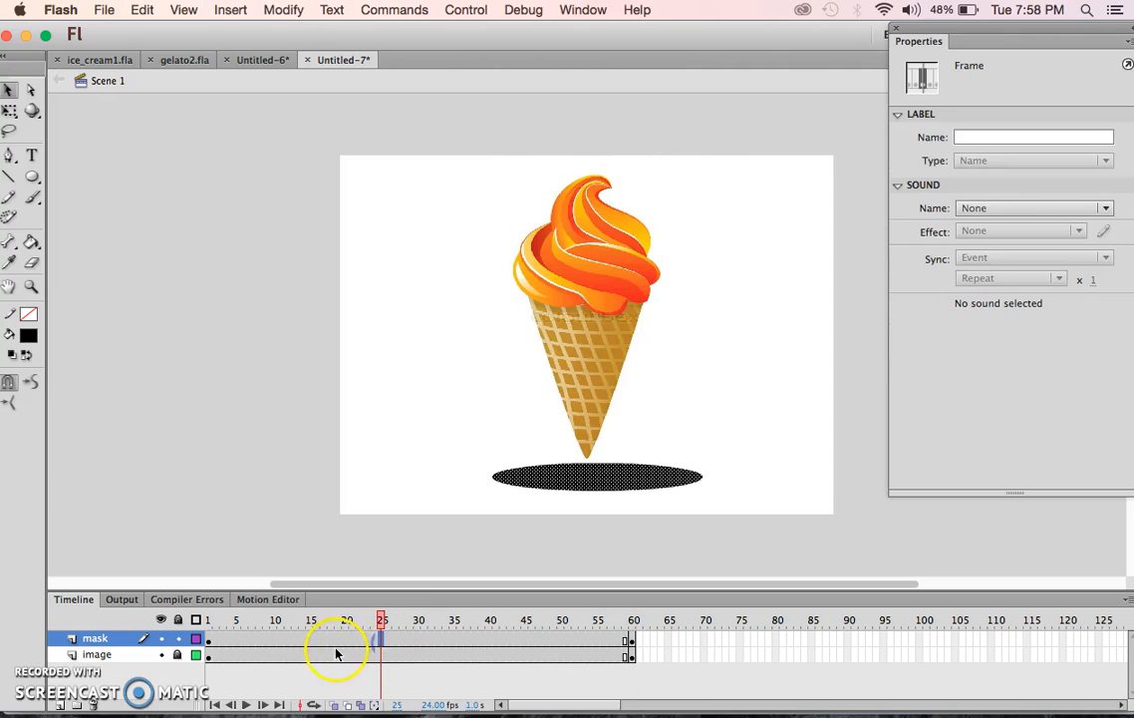
pyautogui.click(244, 653)
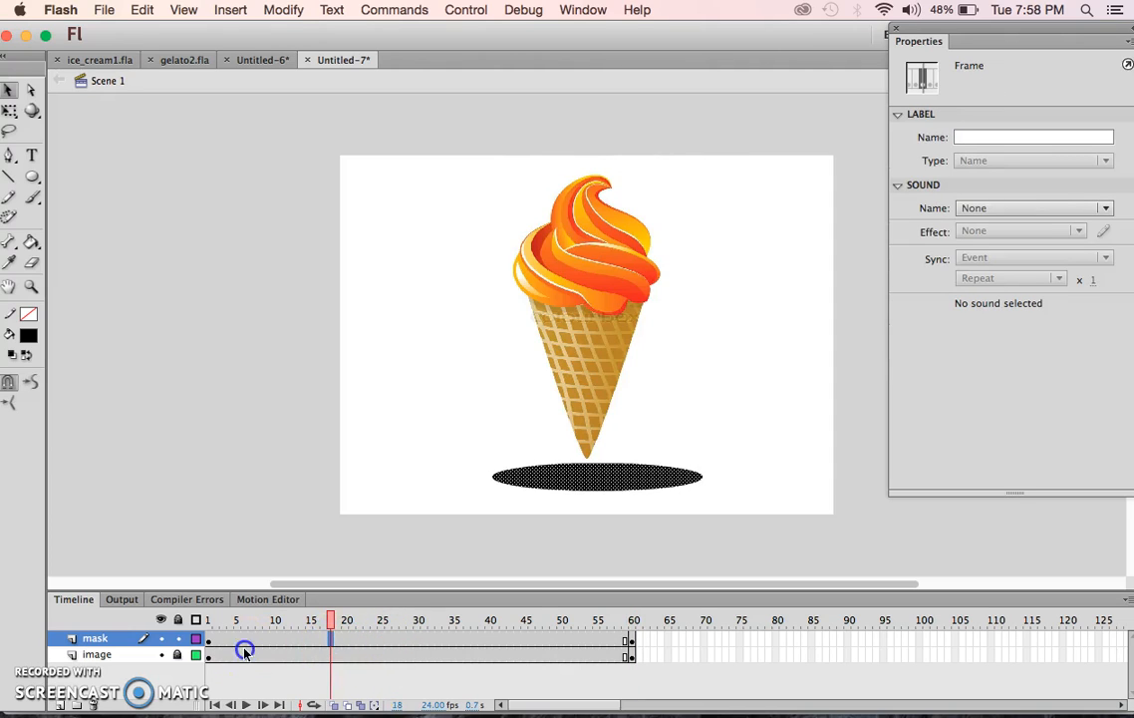
pyautogui.click(367, 639)
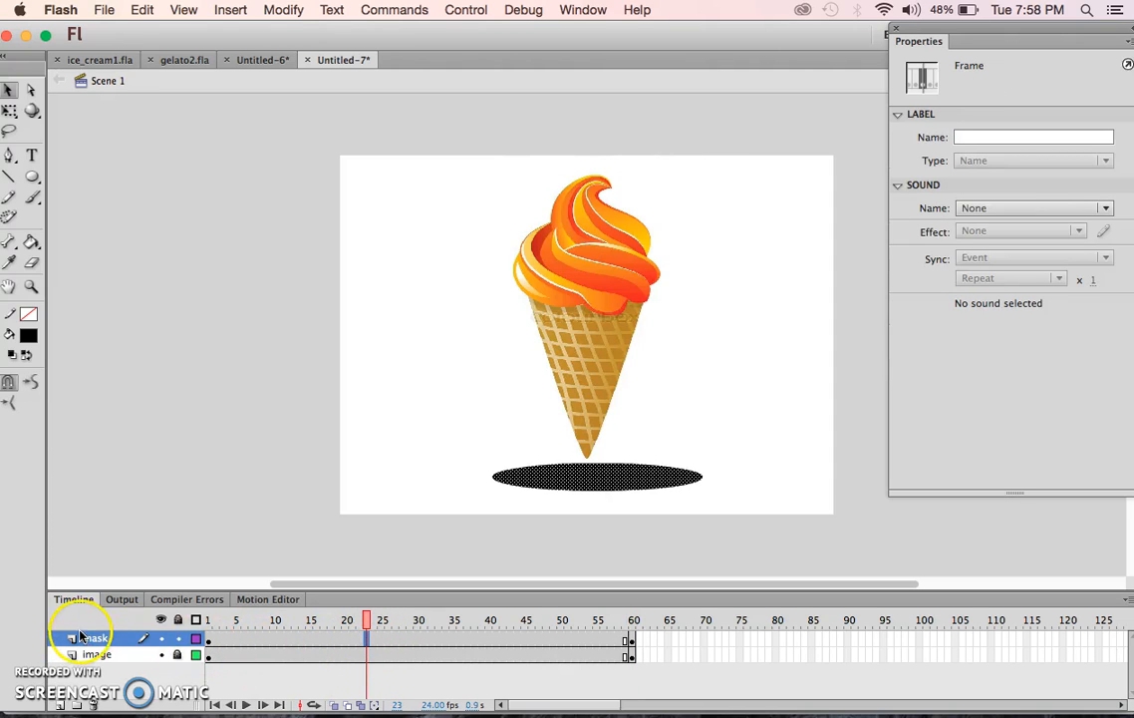
pyautogui.click(162, 654)
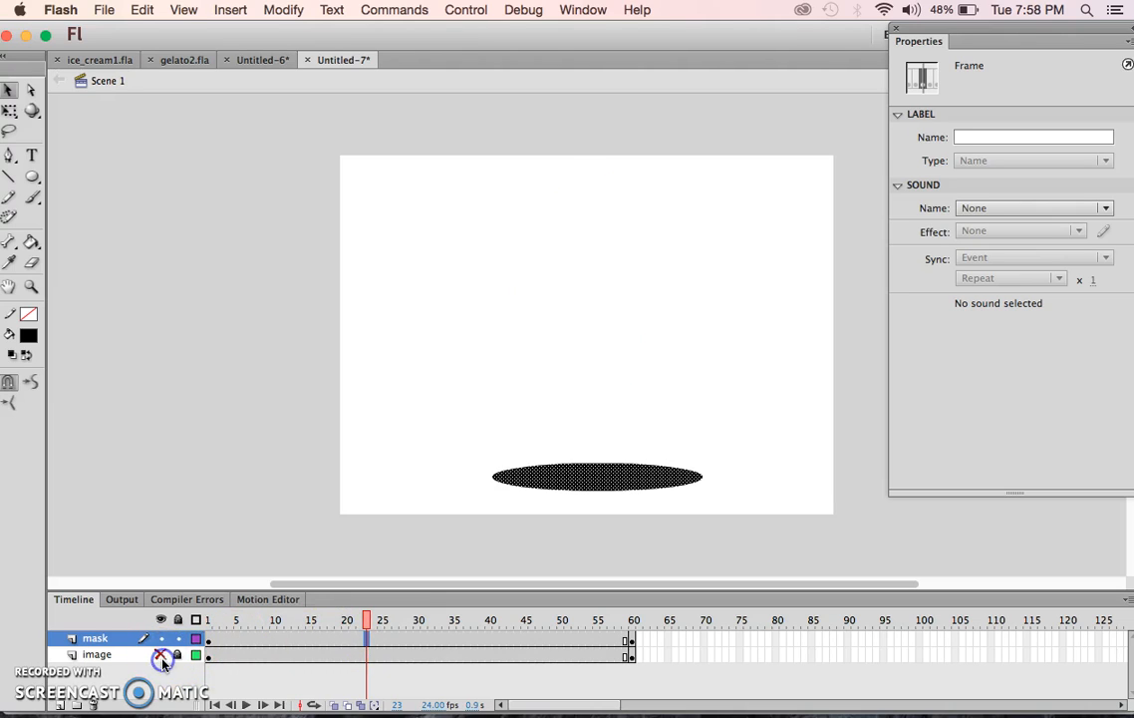
pyautogui.moveTo(364, 620); pyautogui.dragTo(420, 620)
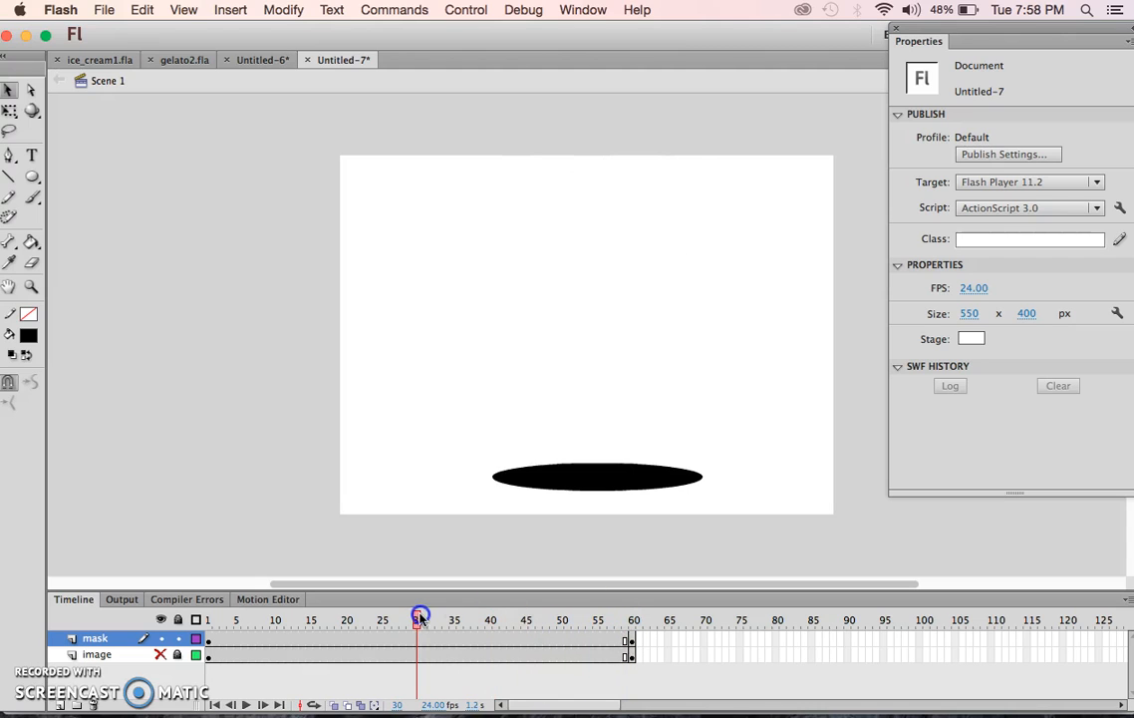
# Create a shape tween between the mask layer's keyframes and scrub the timeline back to frame 1 to preview it.
pyautogui.rightClick(390, 639)
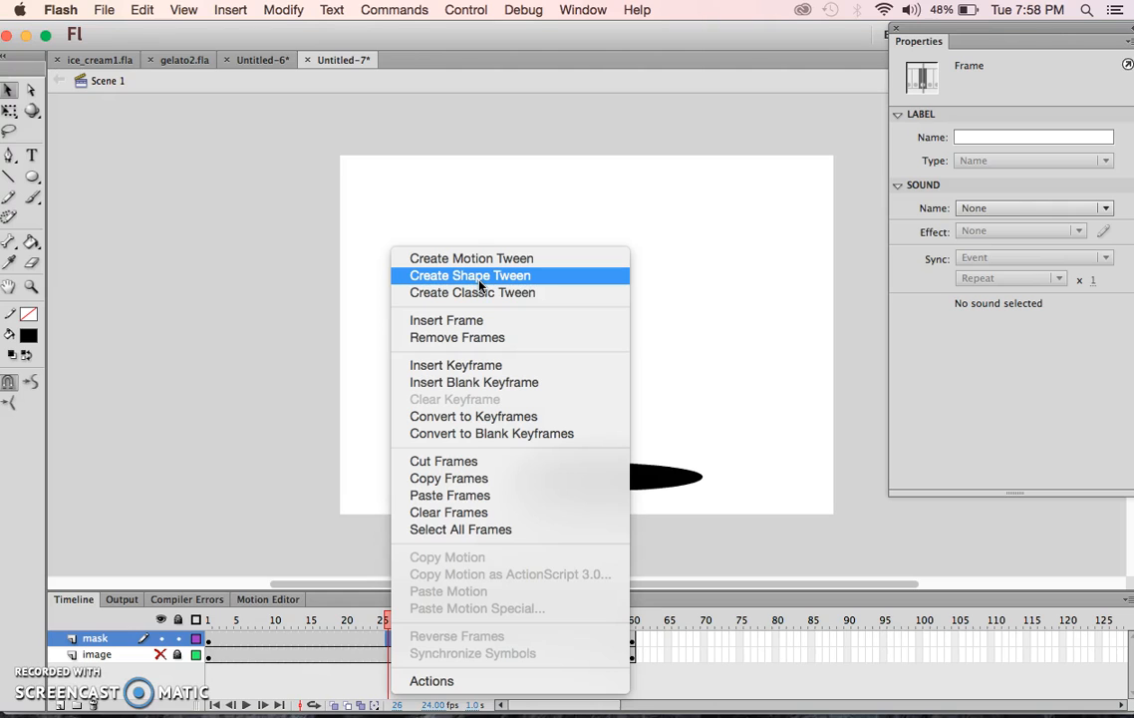
pyautogui.click(479, 286)
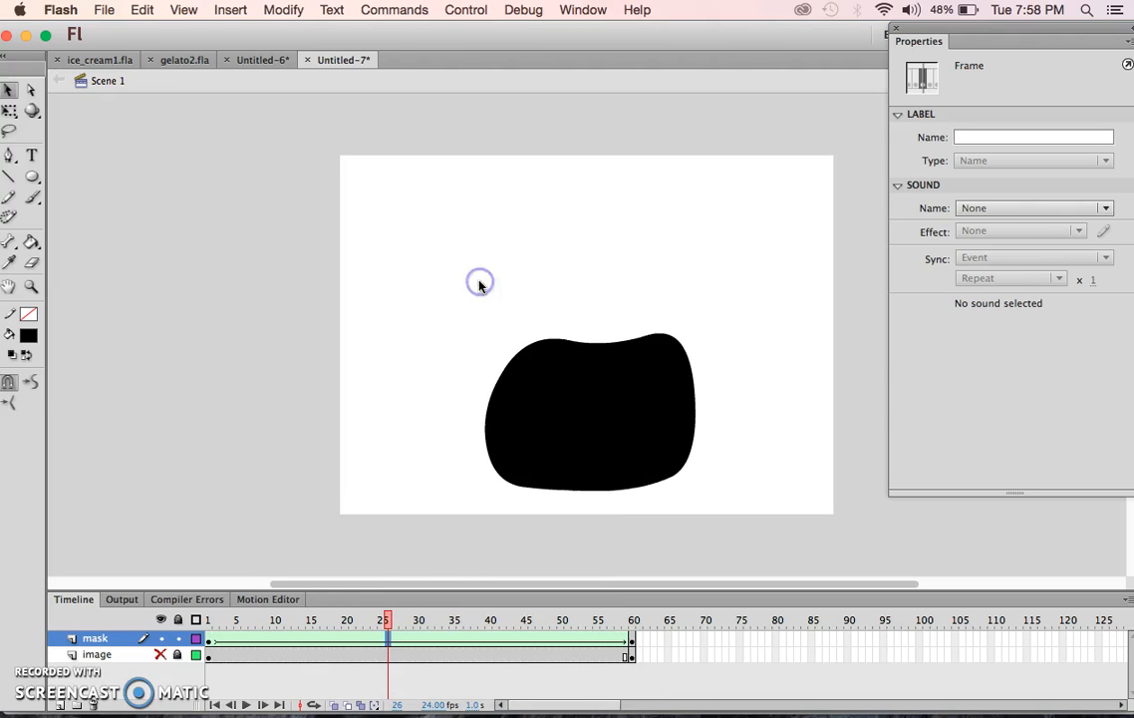
pyautogui.click(419, 619)
pyautogui.moveTo(421, 620); pyautogui.dragTo(190, 638)
# Turn the mask layer into a Mask for the image layer, with the image shown again, and test the movie.
pyautogui.click(89, 640)
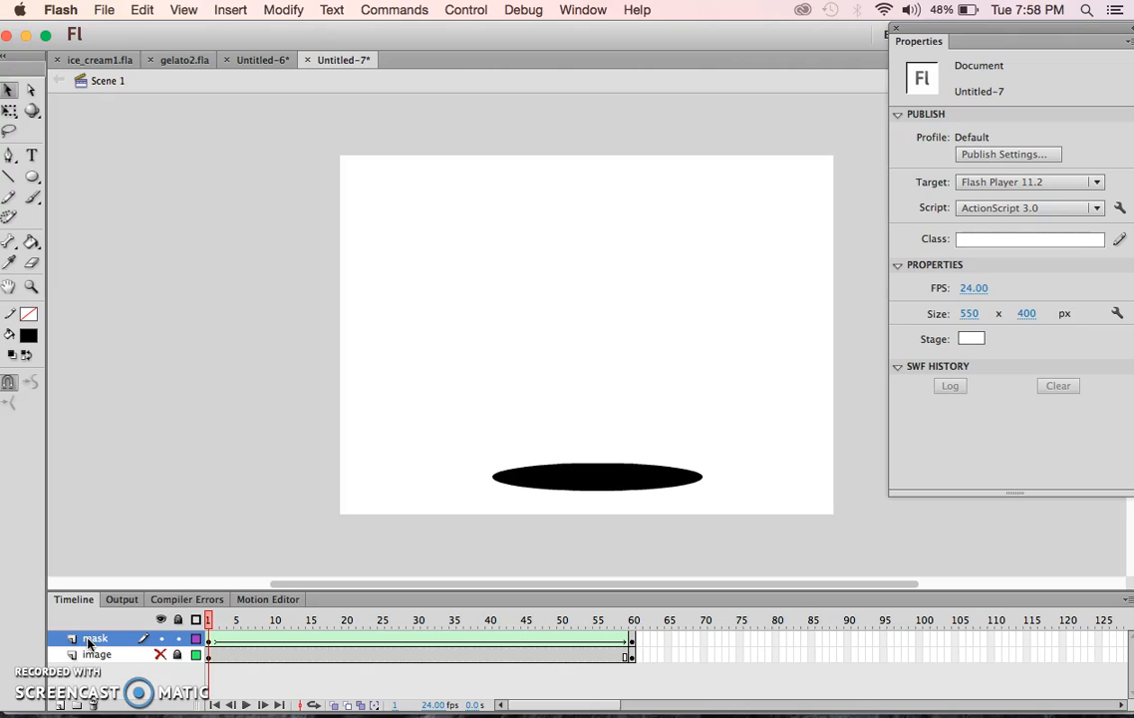
pyautogui.rightClick(89, 641)
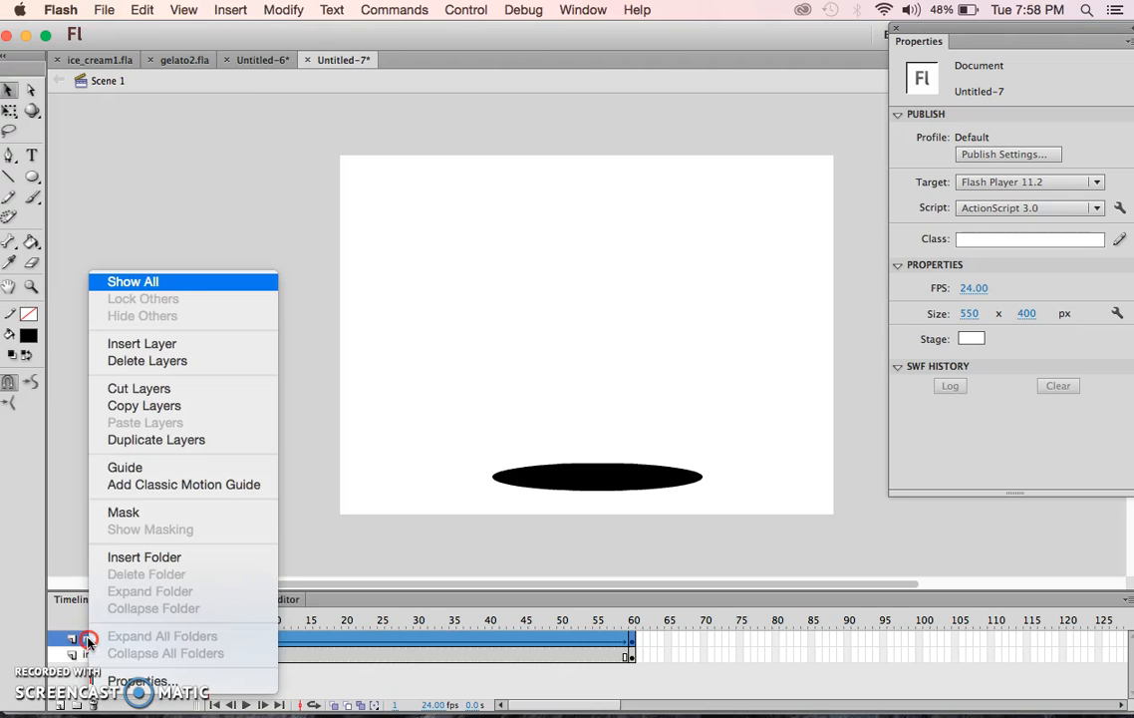
pyautogui.click(148, 512)
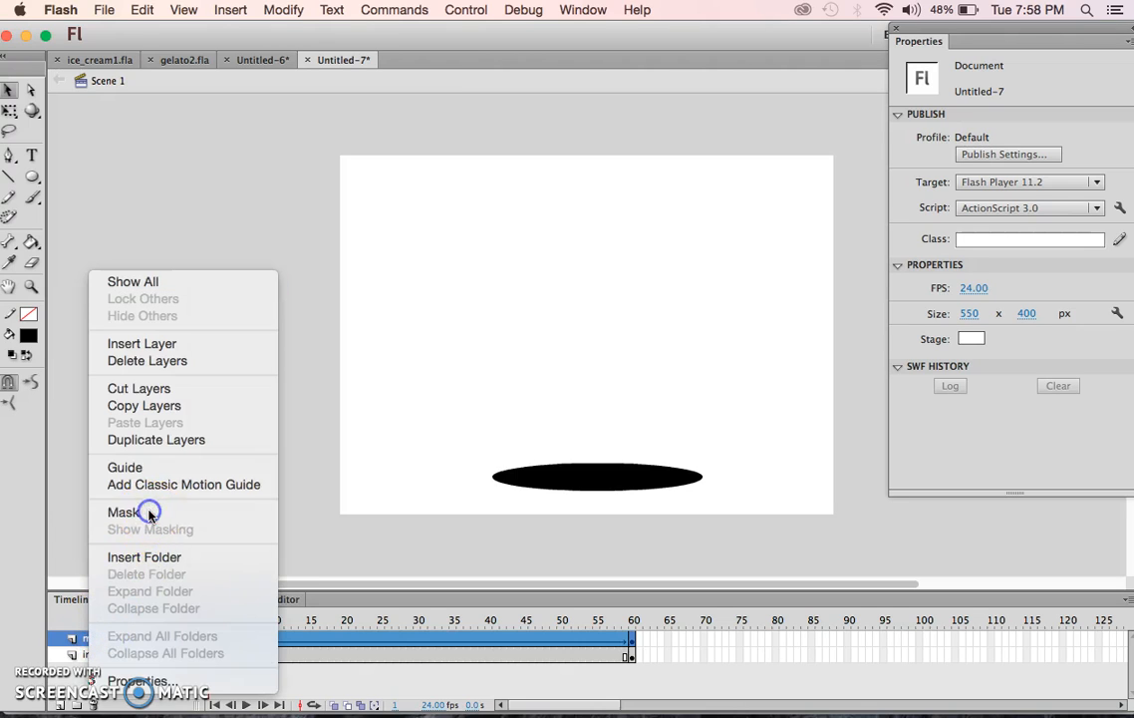
pyautogui.click(160, 655)
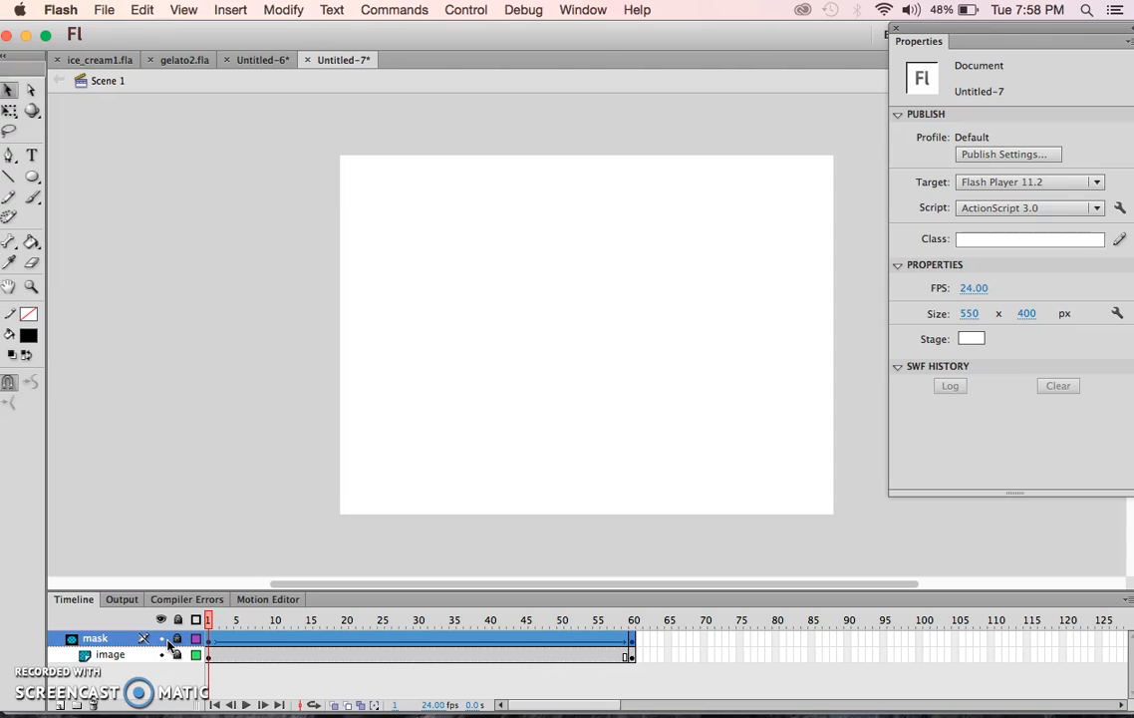
pyautogui.press('super+Return')
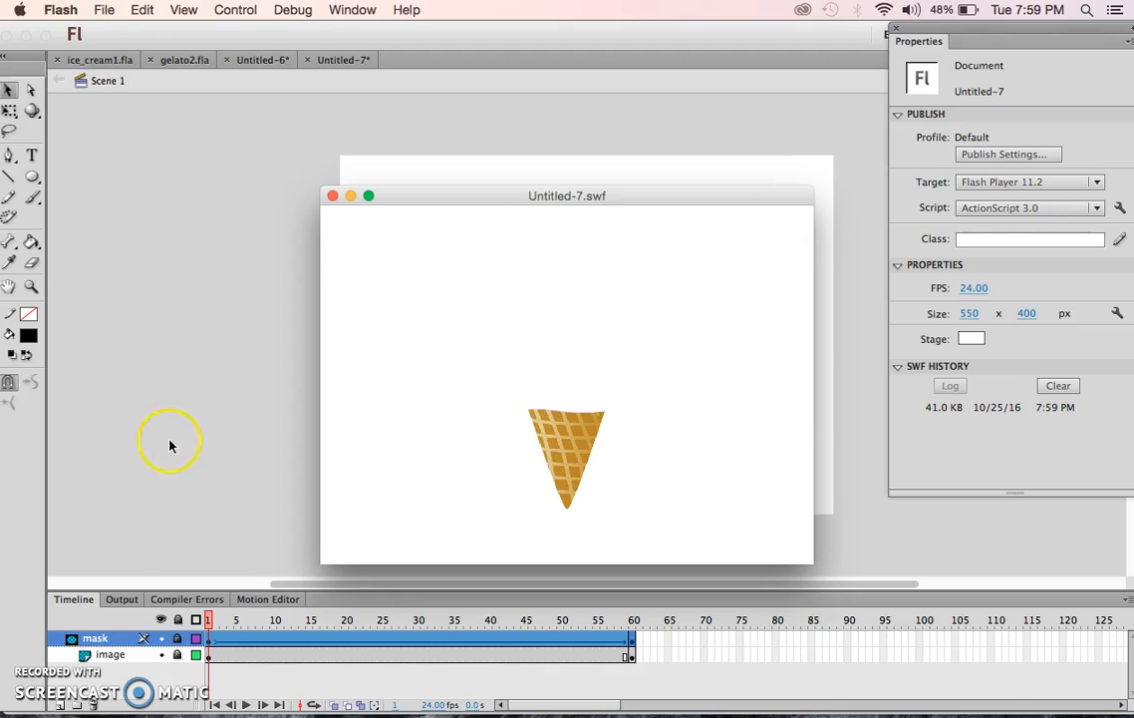
pyautogui.click(333, 197)
# Set the frame rate to 50 fps and test the movie.
pyautogui.click(438, 706)
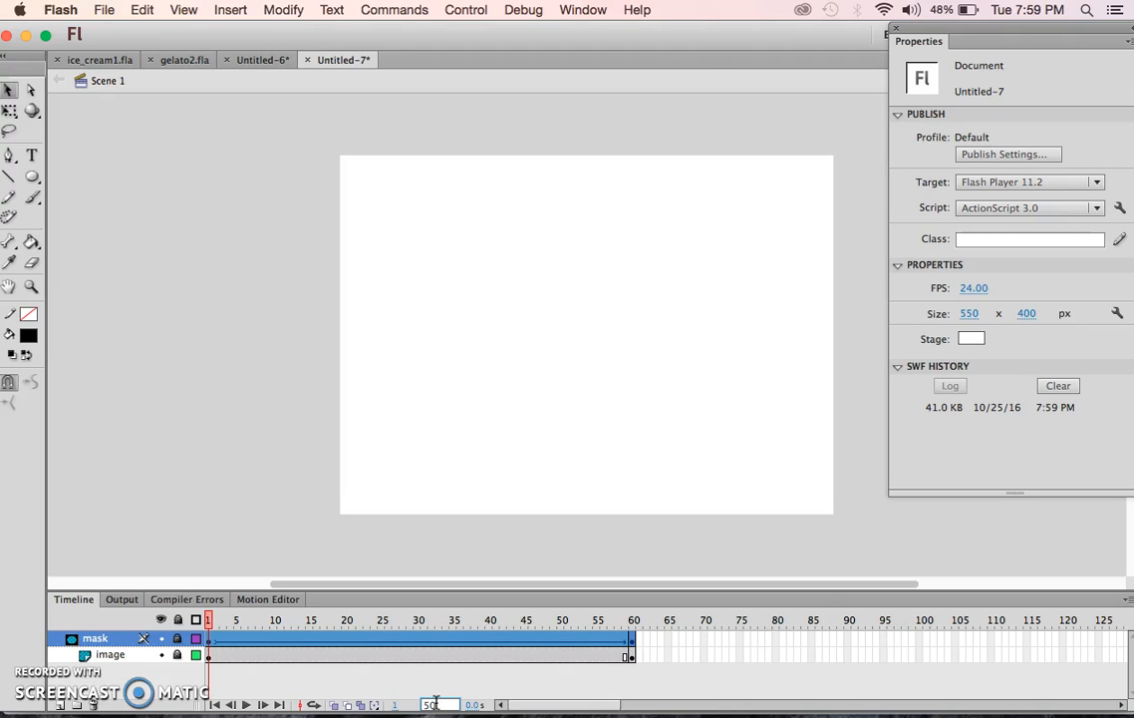
pyautogui.press('super+Return')
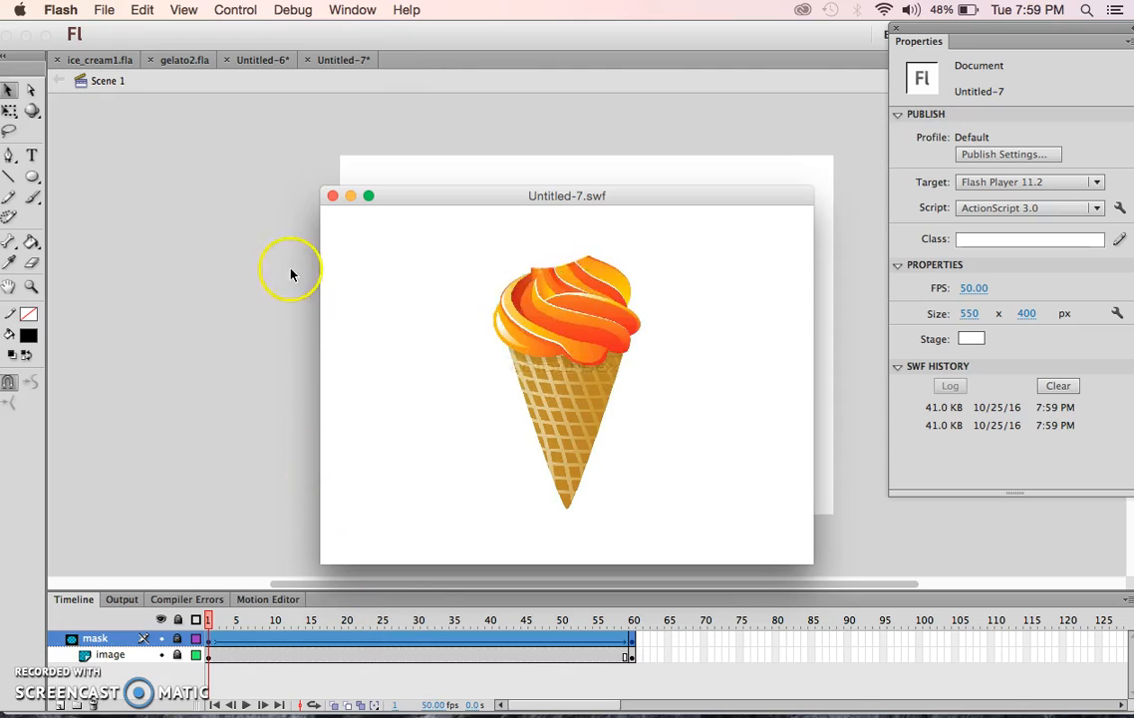
pyautogui.click(332, 195)
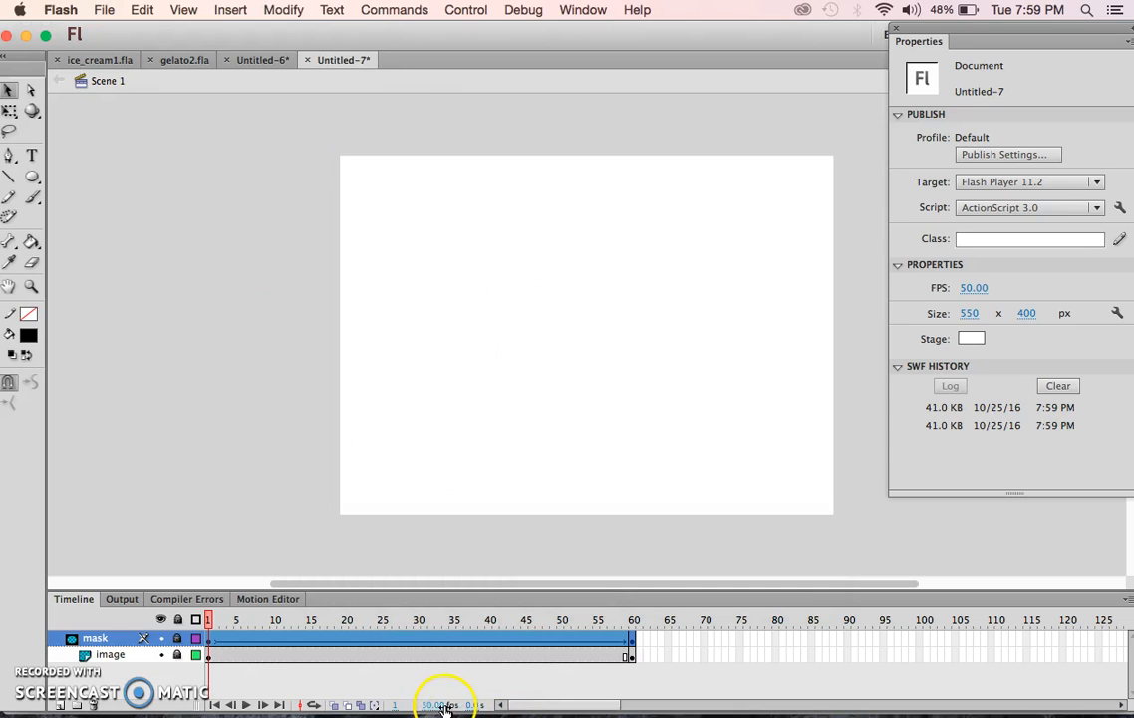
# Set the frame rate to 10 fps, test the movie, and close the test window.
pyautogui.click(438, 630)
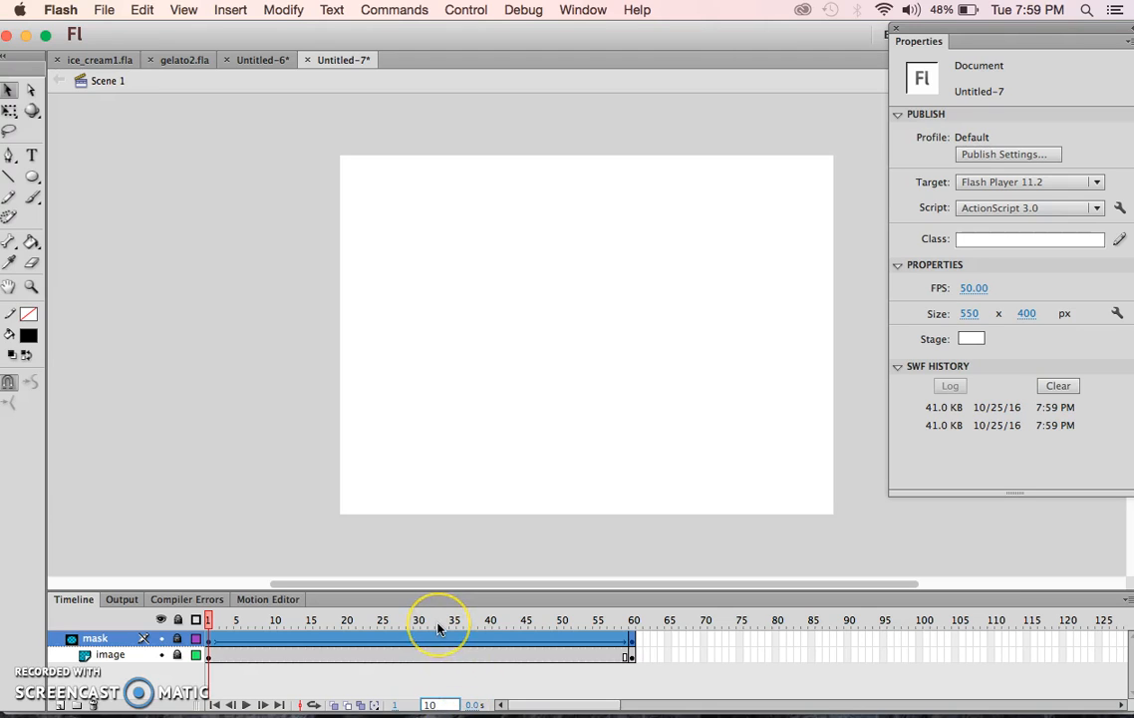
pyautogui.press('super+Return')
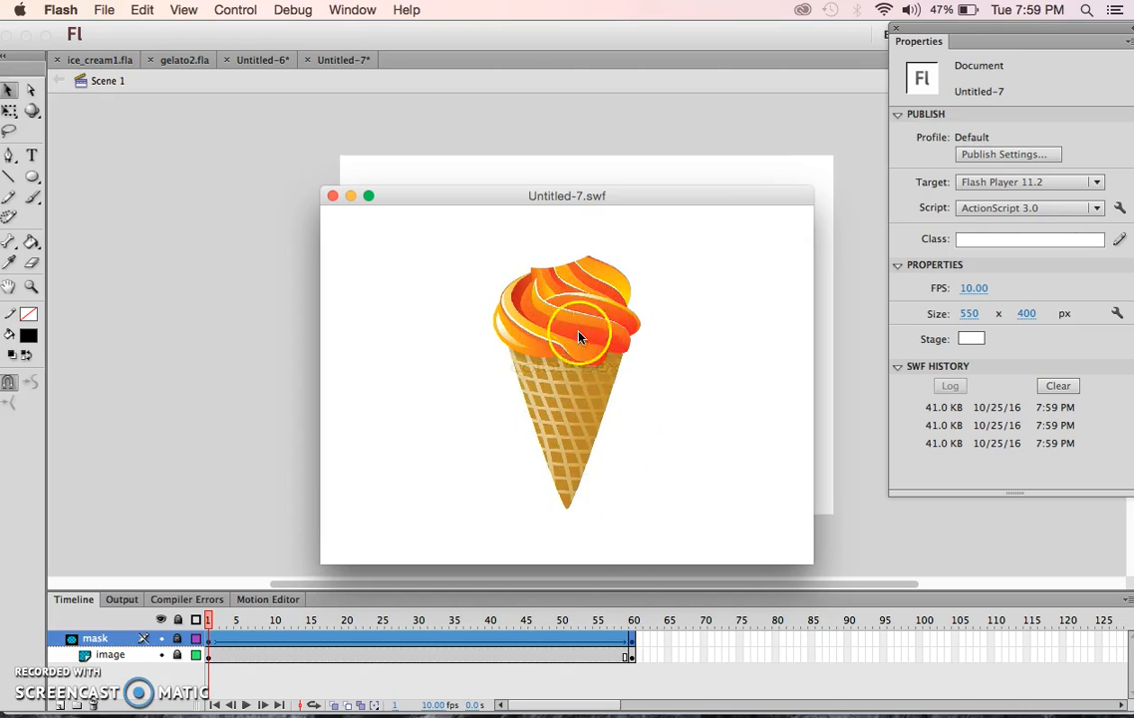
pyautogui.click(332, 195)
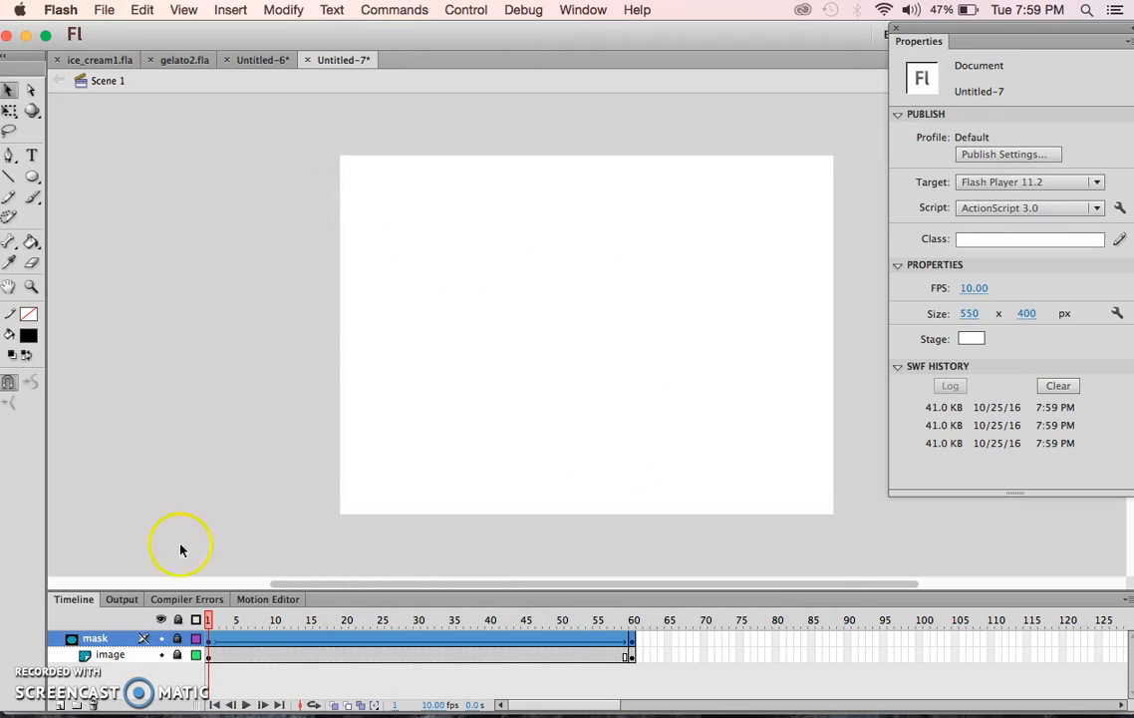